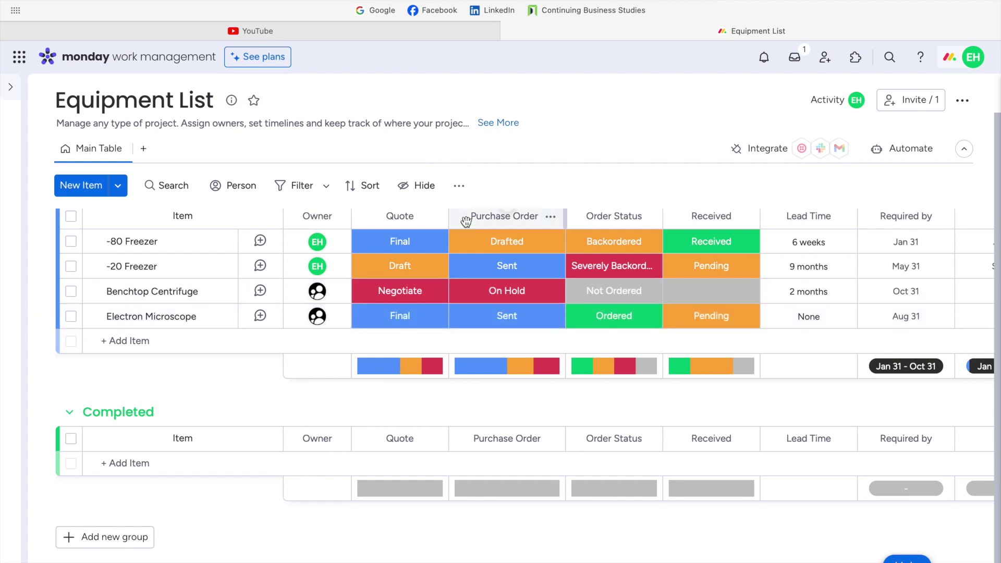
Scroll the board right to show the Quote Price, Currency, Price CAD and Files columns
scroll(466, 221, "right", 5)
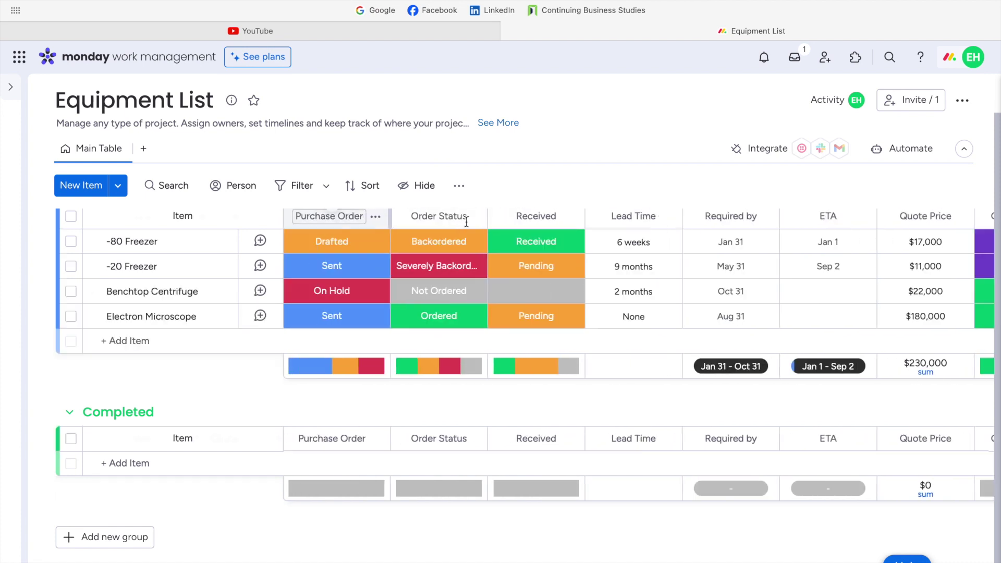
scroll(466, 221, "right", 2)
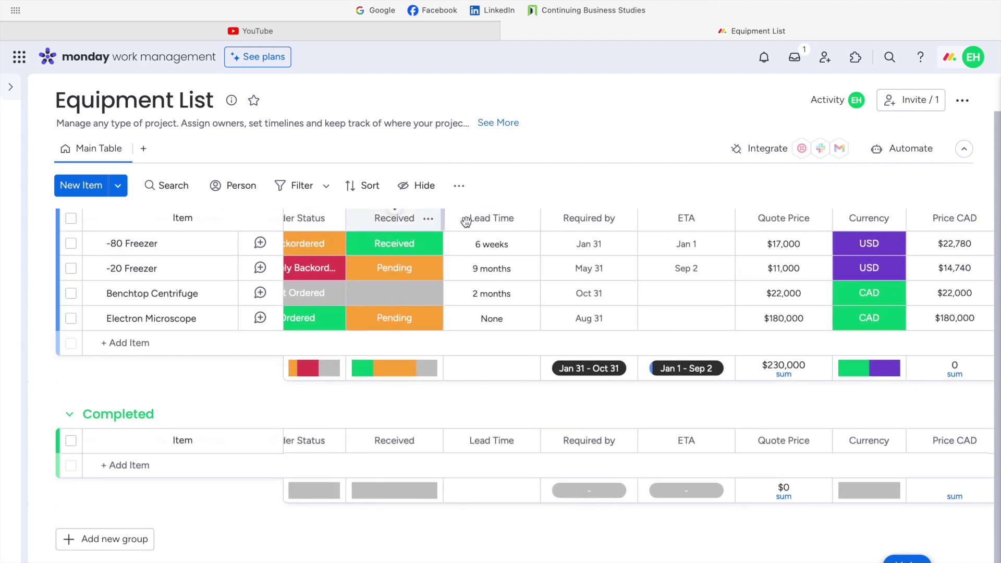
scroll(466, 221, "right", 3)
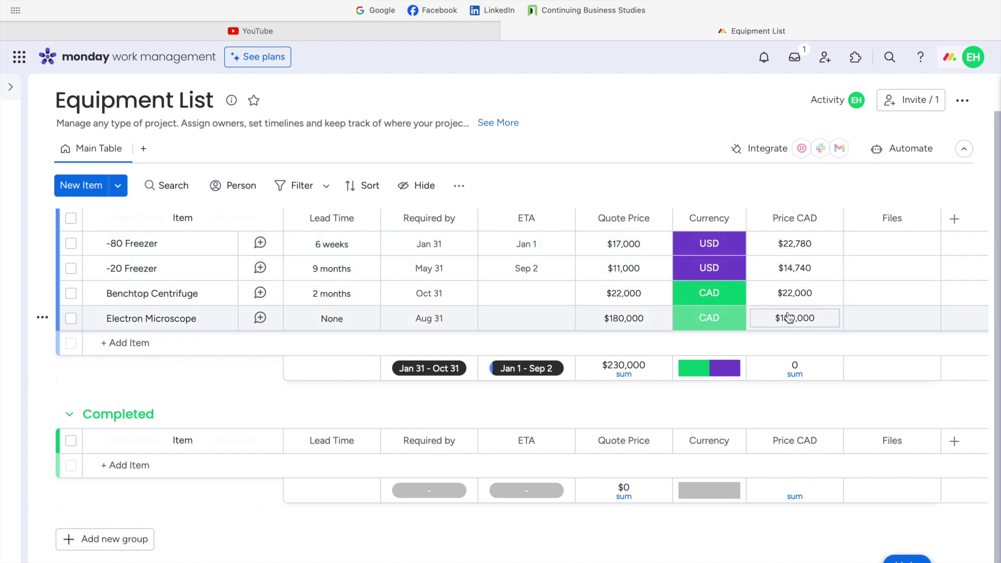
scroll(659, 239, "left", 1)
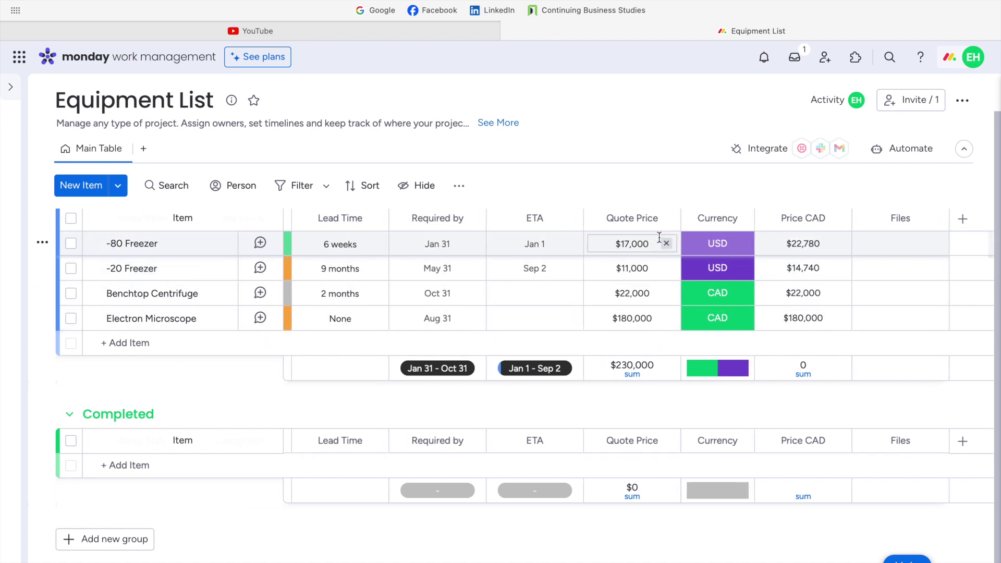
scroll(659, 237, "right", 1)
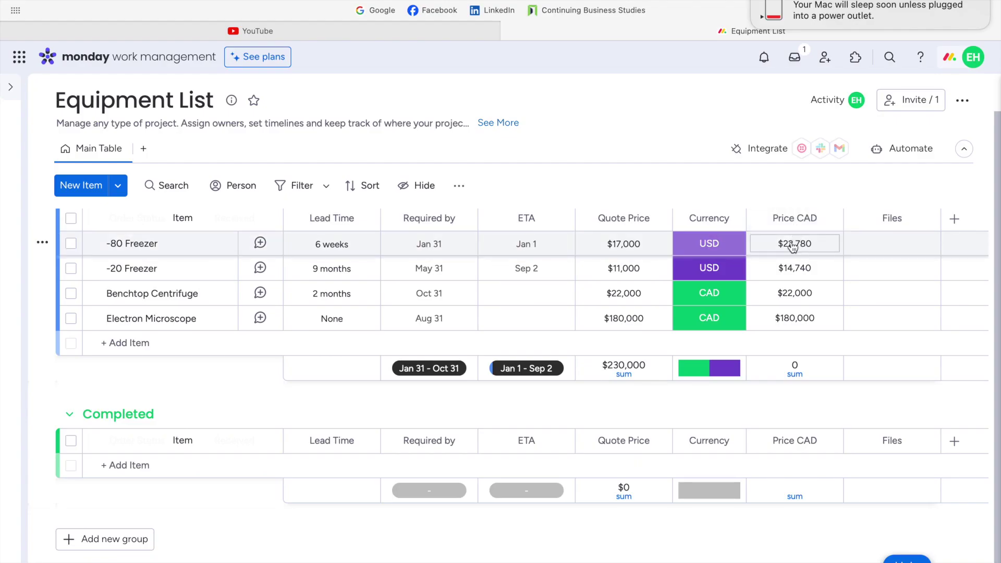
left_click(792, 245)
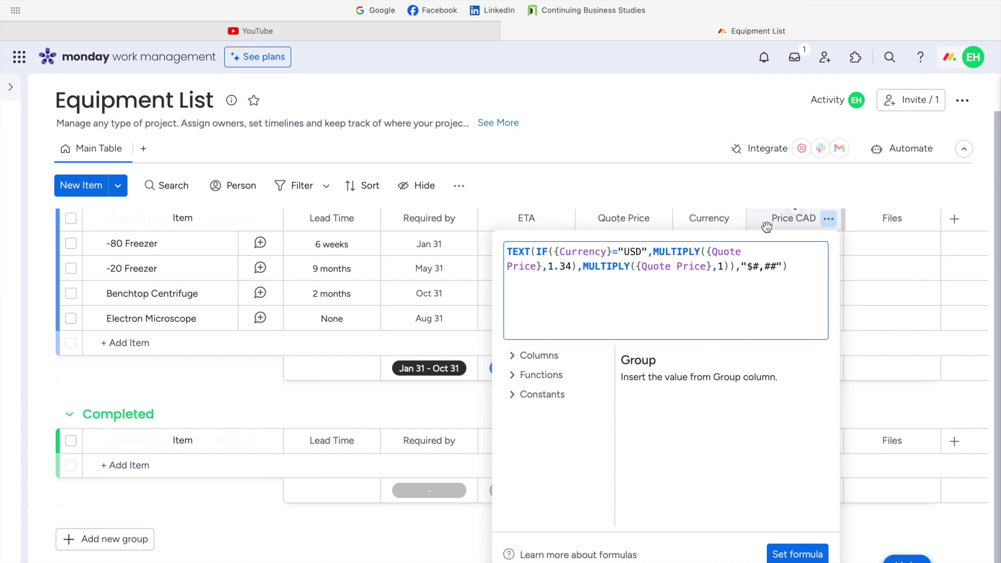
left_click_drag(788, 267, 496, 259)
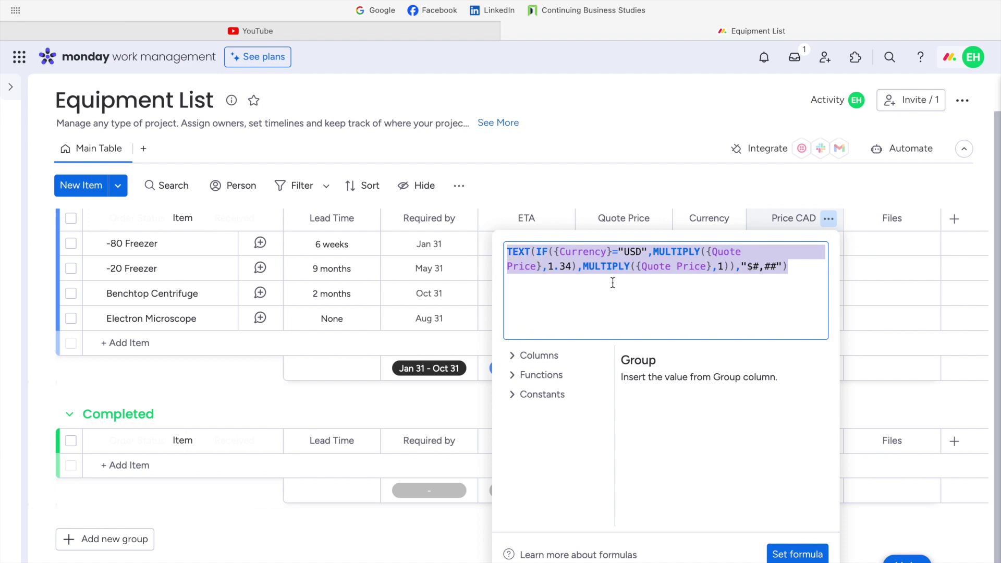
left_click(796, 266)
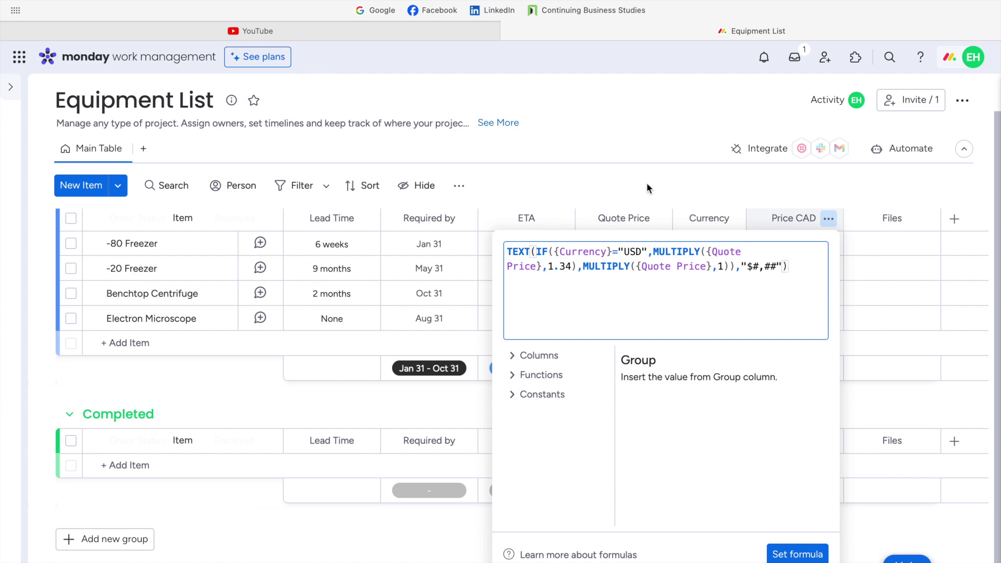
left_click(632, 202)
left_click(626, 240)
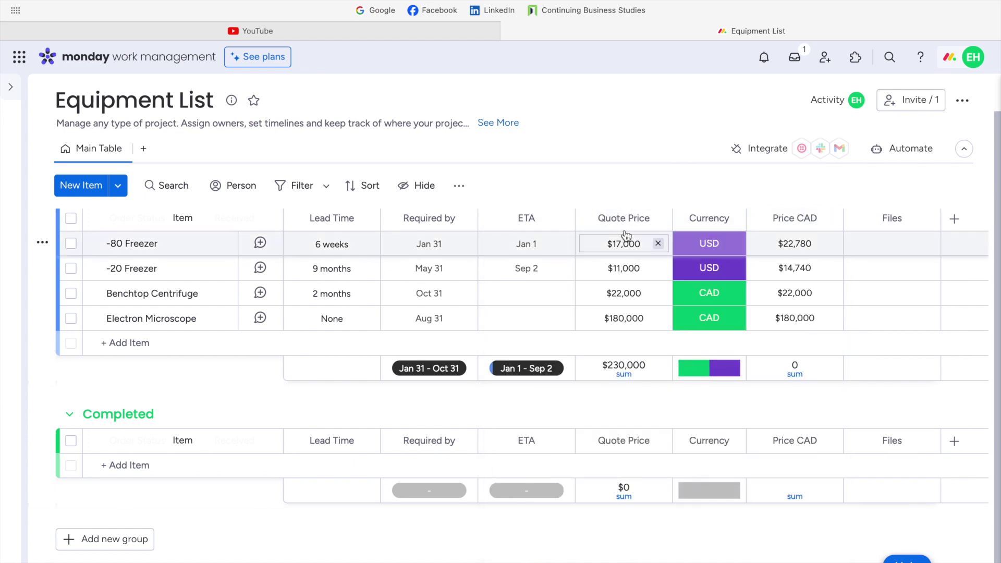
Leave the -80 Freezer ($17,000) and Benchtop Centrifuge ($22,000) quote prices unchanged, then open the Price CAD column menu
key("Return")
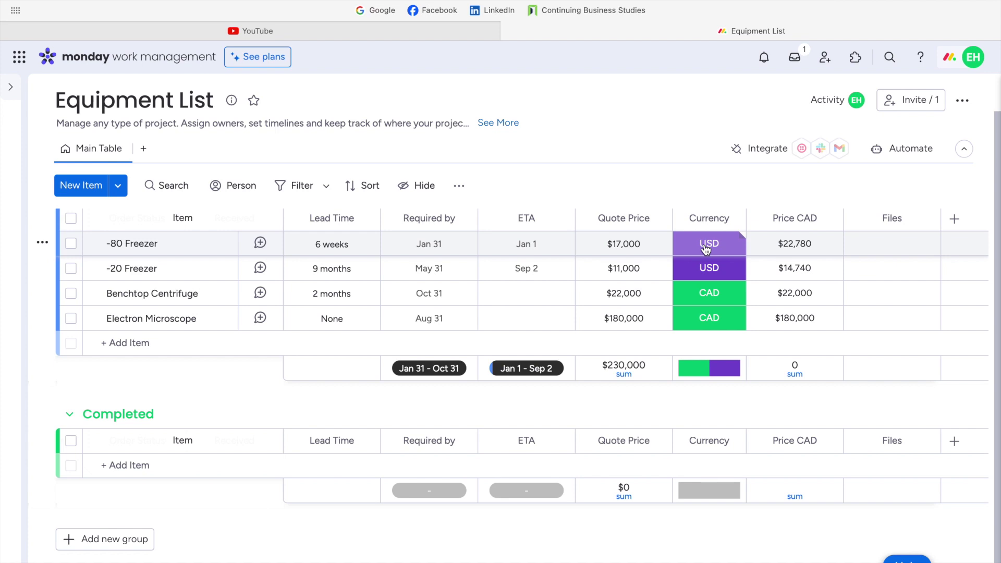
left_click(639, 250)
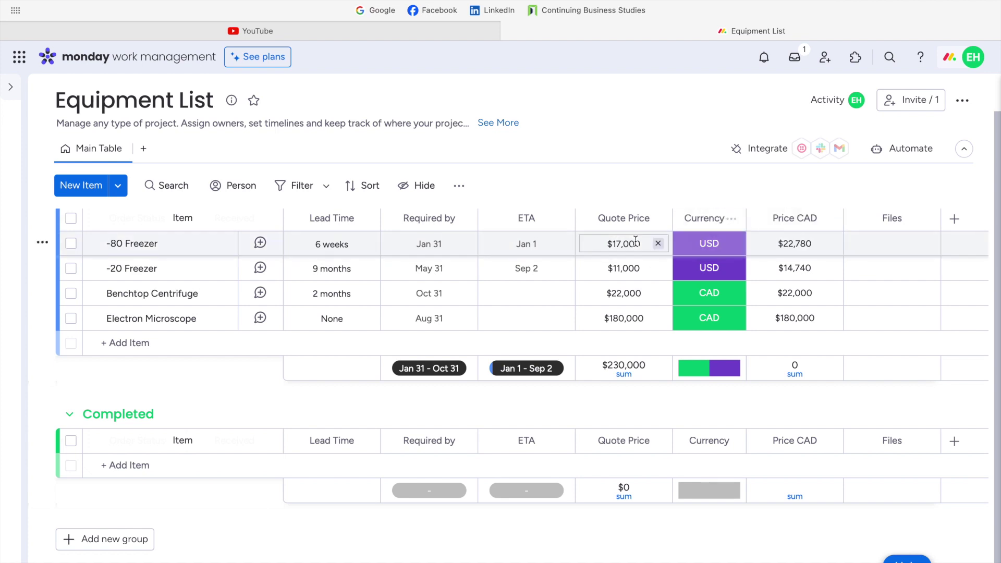
key("Return")
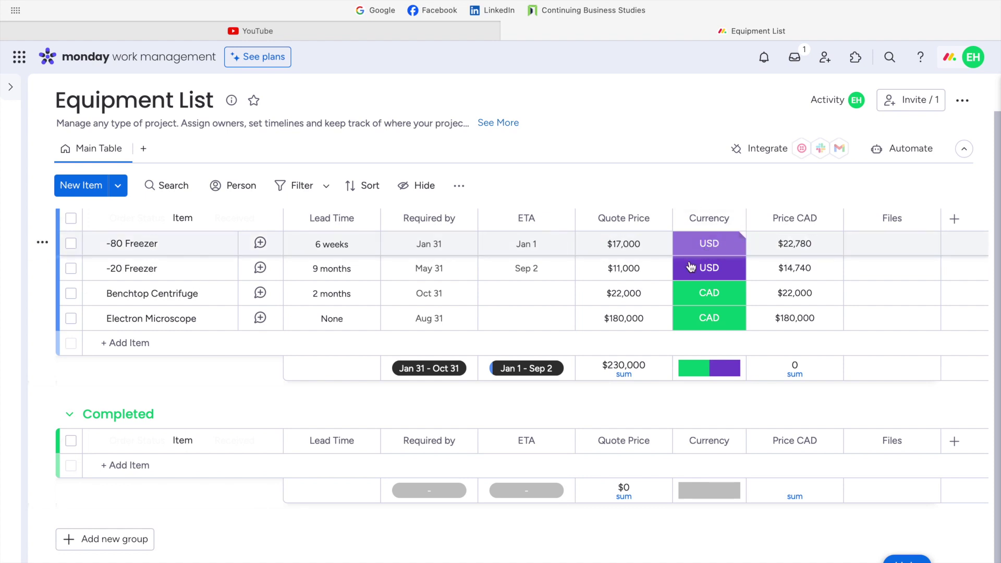
left_click(649, 295)
key("Return")
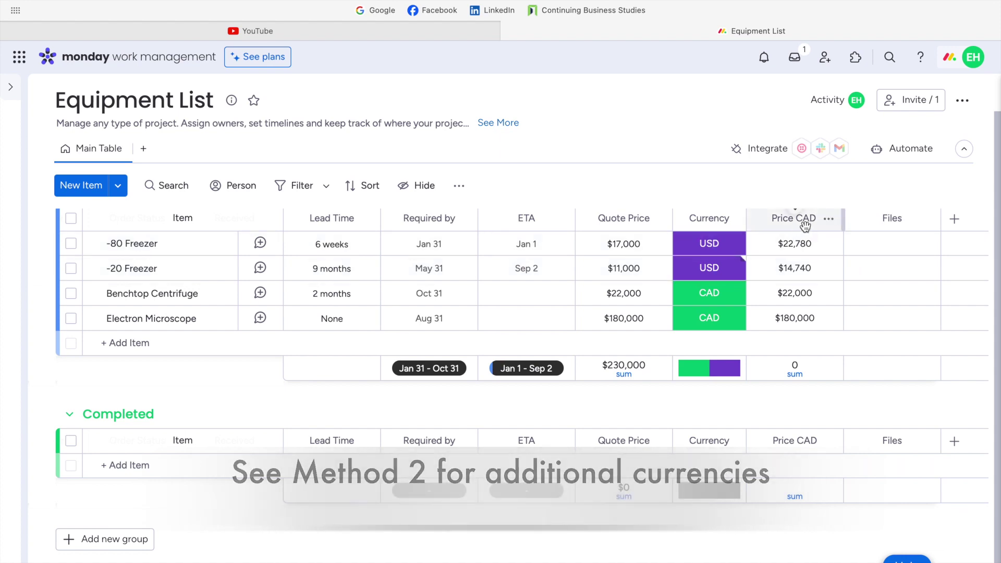
left_click(828, 219)
Open the Price CAD formula editor and browse its Functions and Columns lists
mouse_move(736, 249)
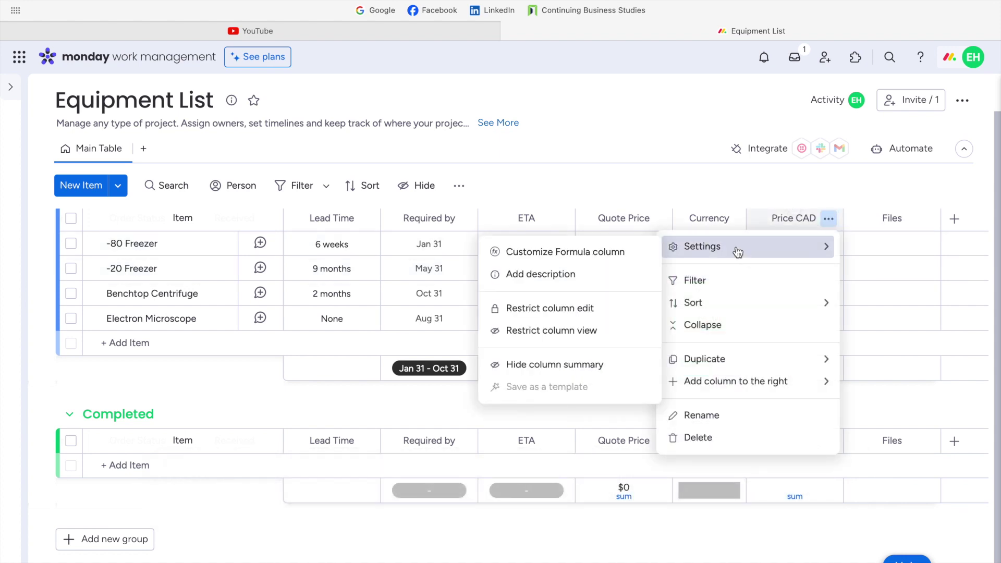
left_click(609, 250)
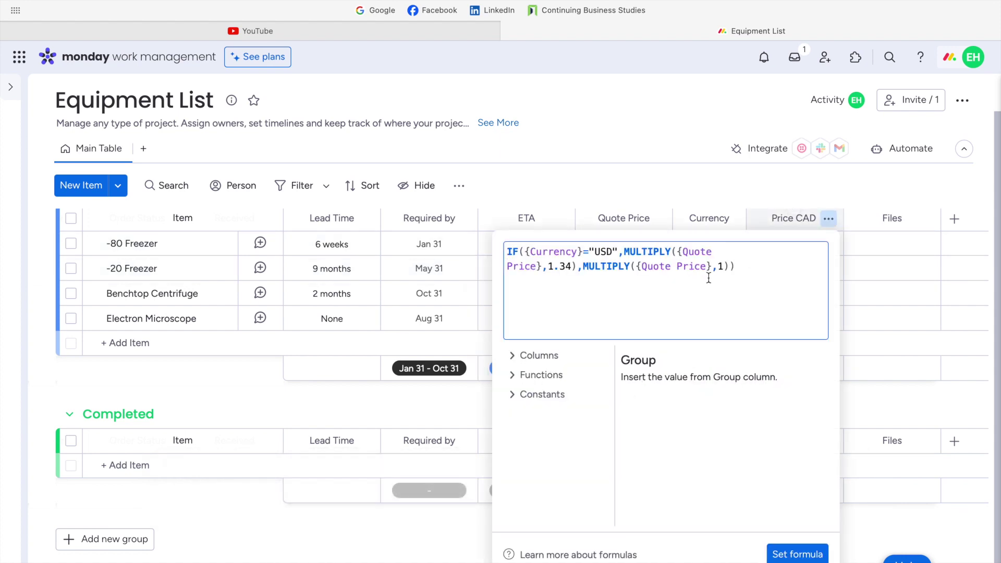
left_click(748, 276)
left_click(529, 380)
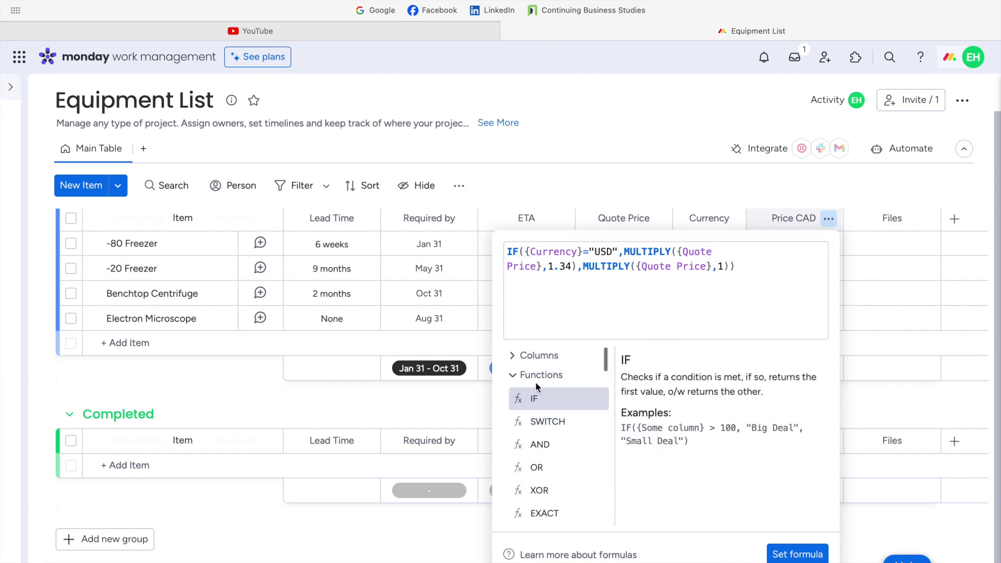
left_click(528, 356)
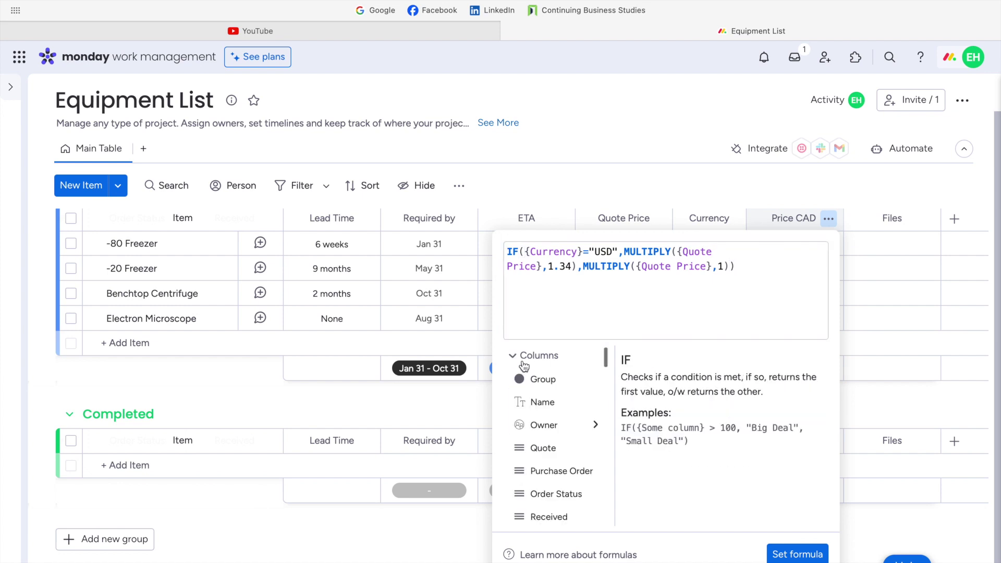
left_click(534, 296)
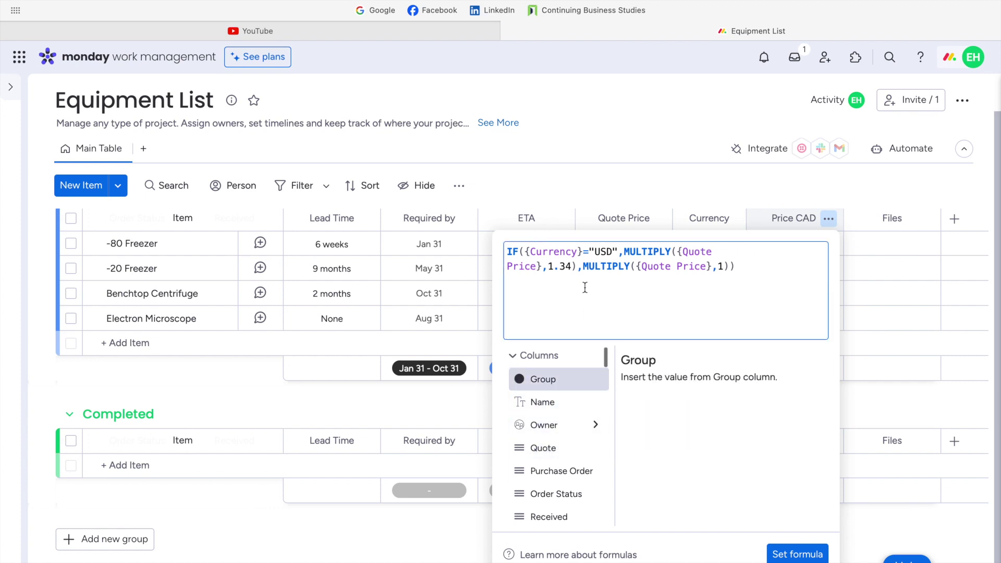
left_click(516, 354)
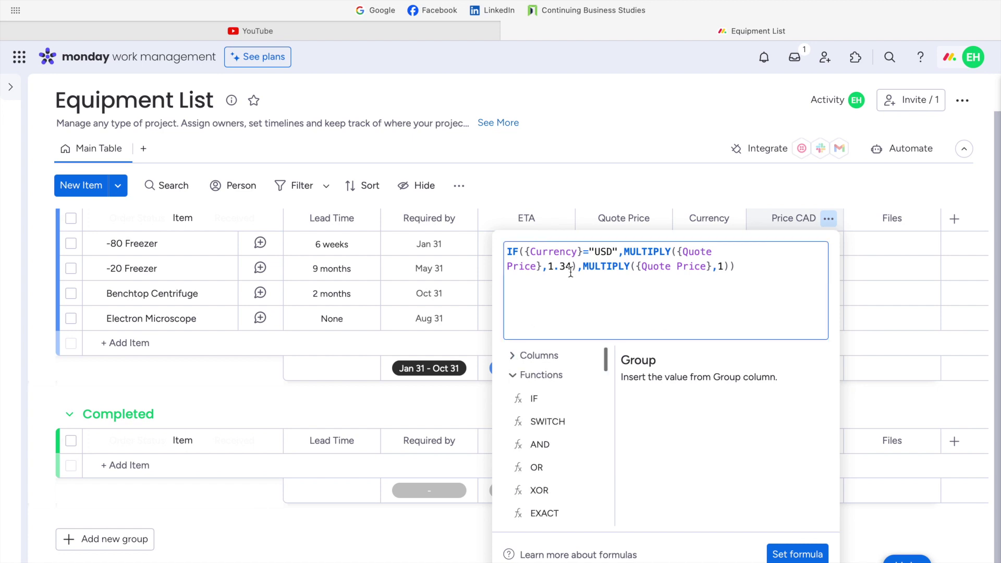
left_click(513, 375)
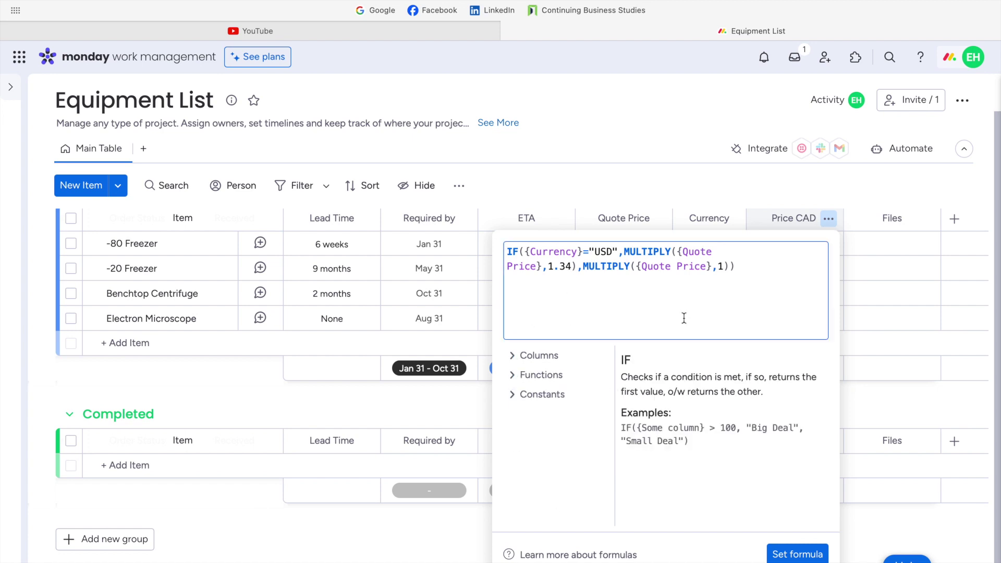
Add an empty IF() on a new line below the existing conversion formula
left_click(705, 307)
key("Return")
type("IF(")
key("BackSpace")
key("BackSpace")
key("BackSpace")
left_click(514, 374)
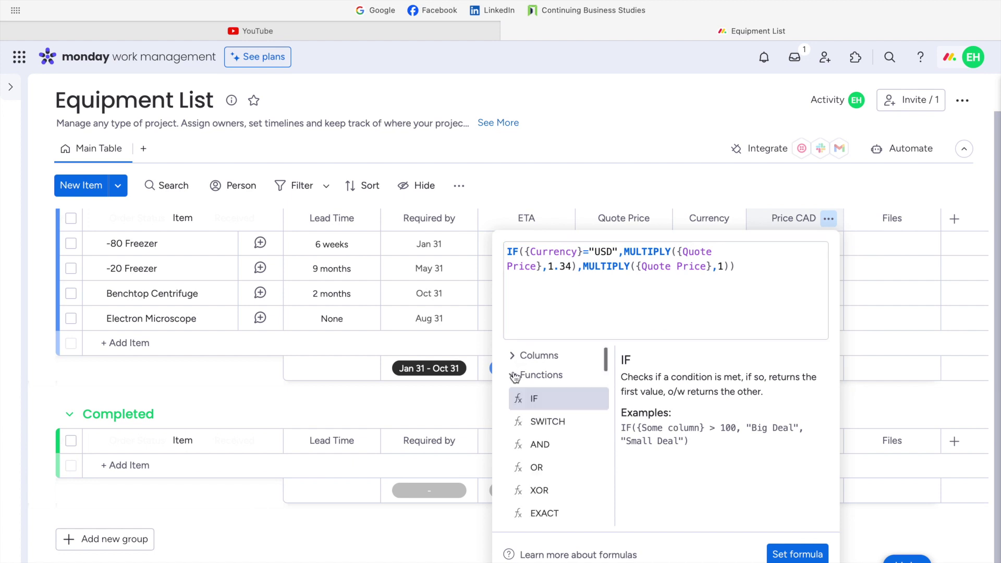
left_click(535, 400)
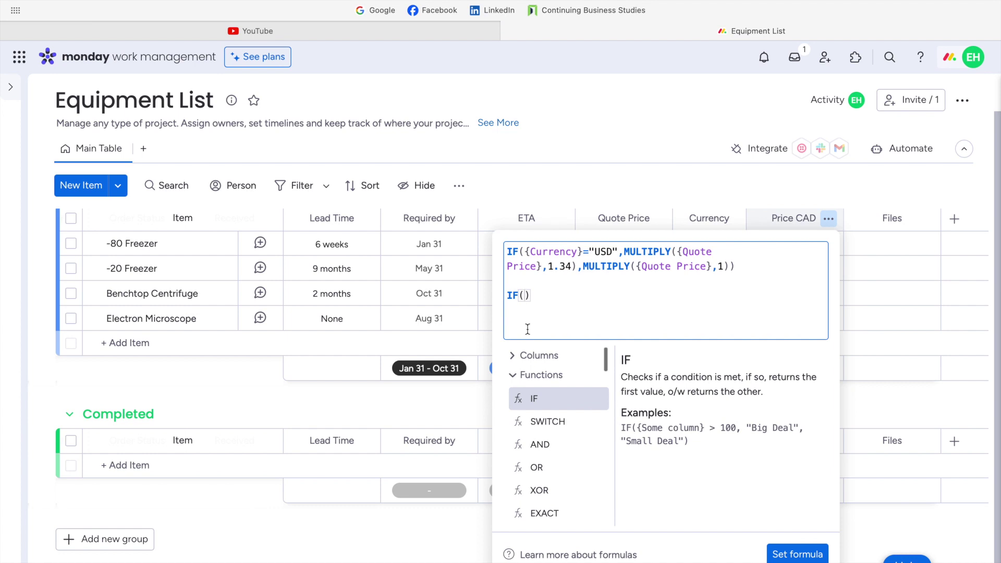
Build the IF condition {Currency}="USD" followed by a comma
left_click(514, 373)
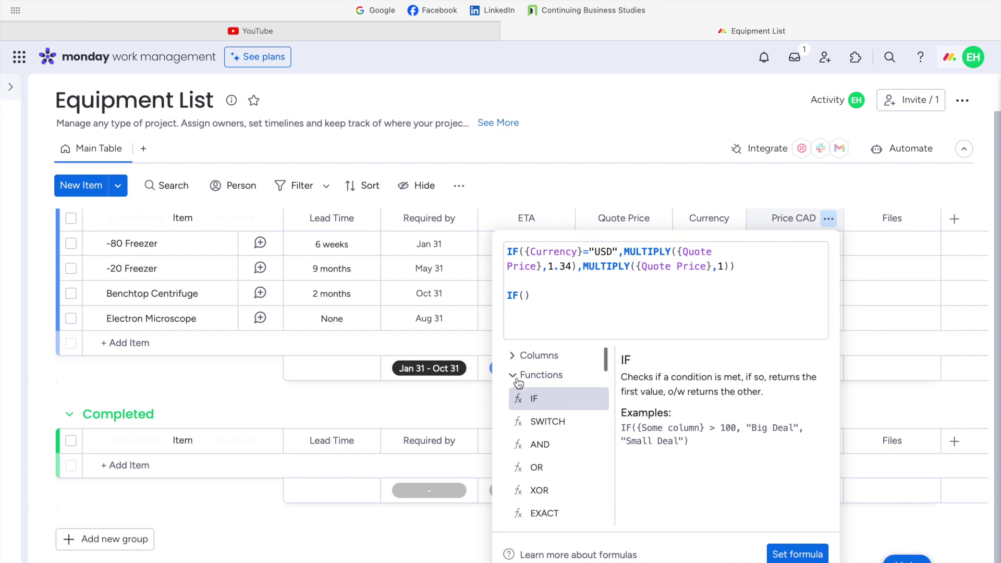
left_click(526, 356)
scroll(545, 477, "down", 3)
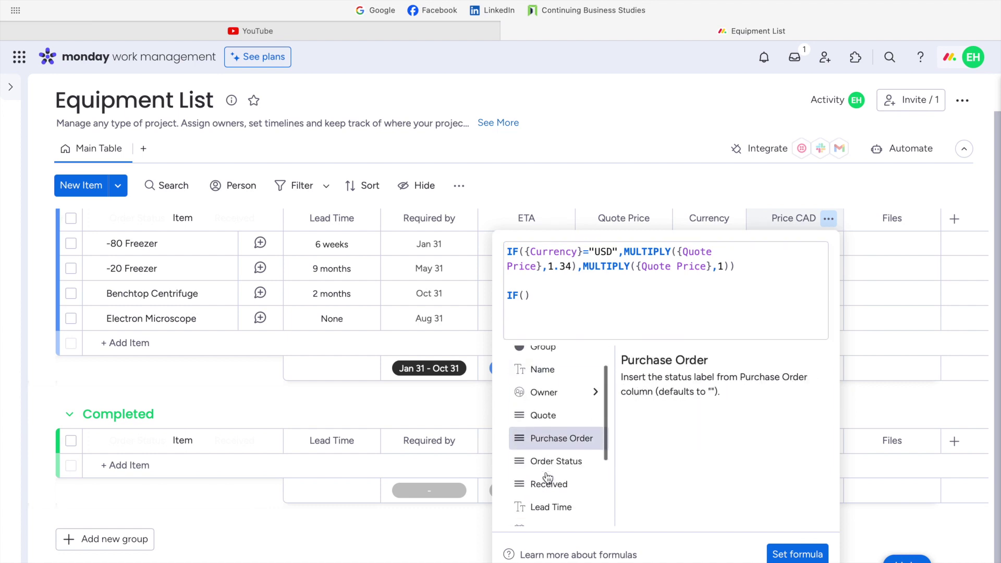
scroll(545, 477, "down", 1)
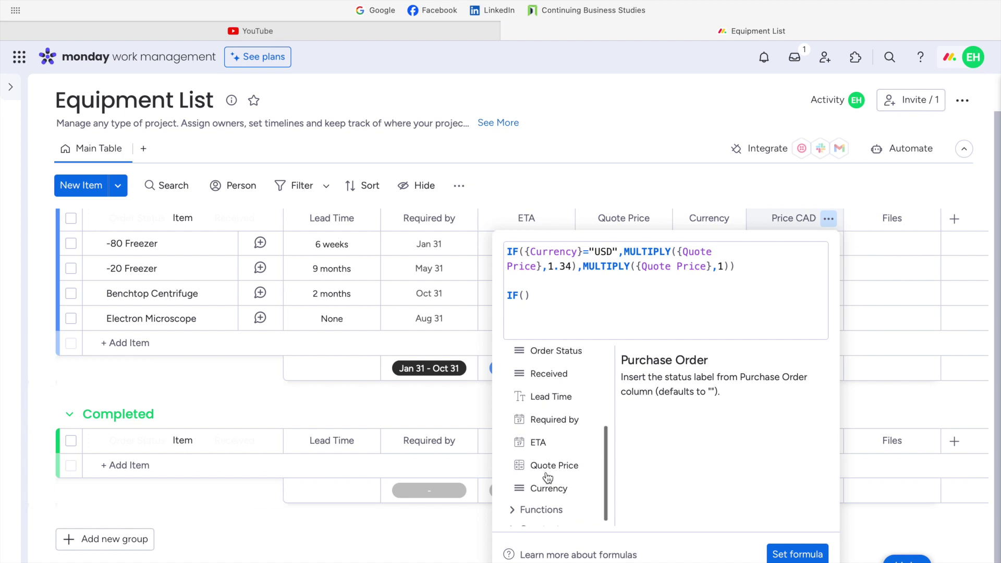
left_click(535, 487)
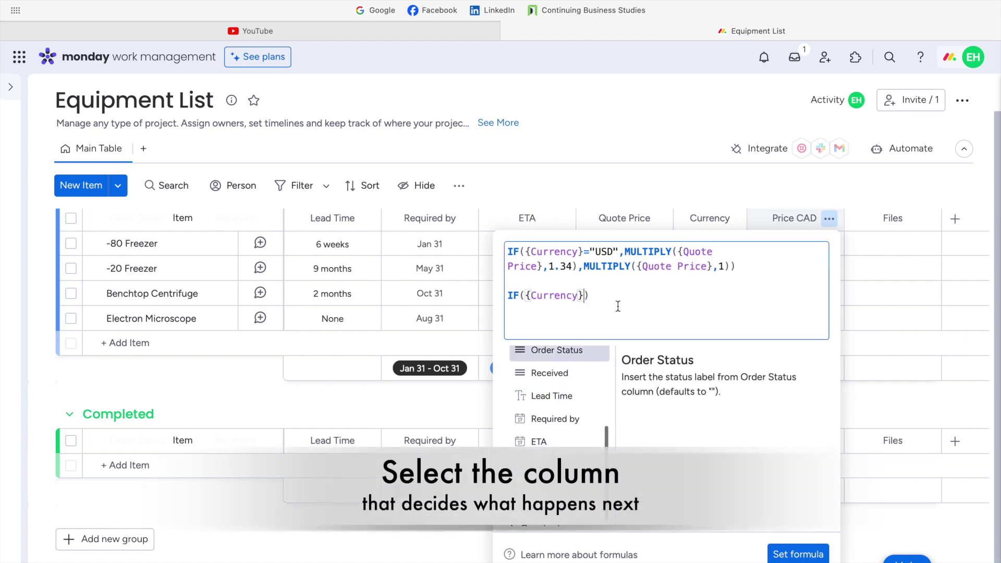
type("=\"")
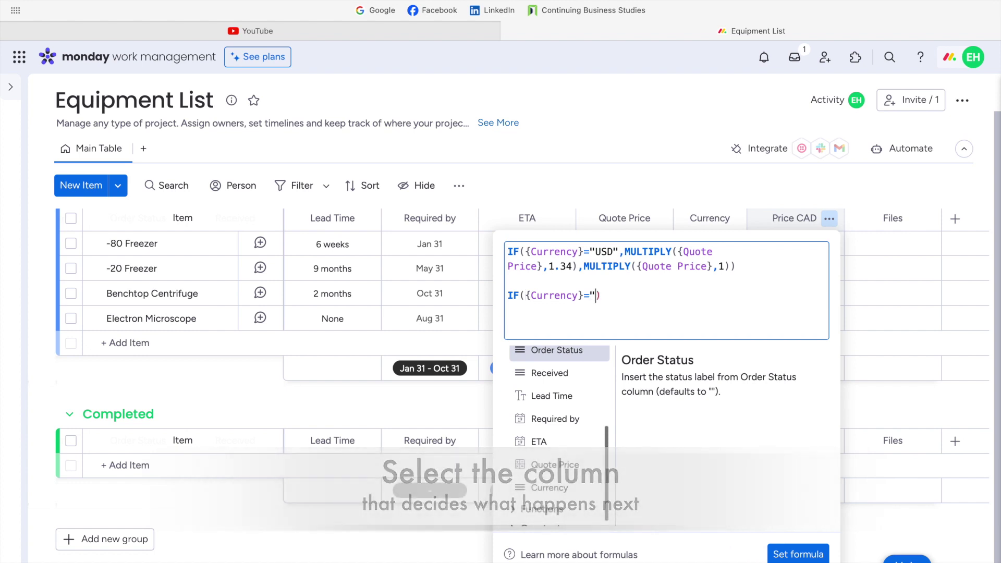
type("USD")
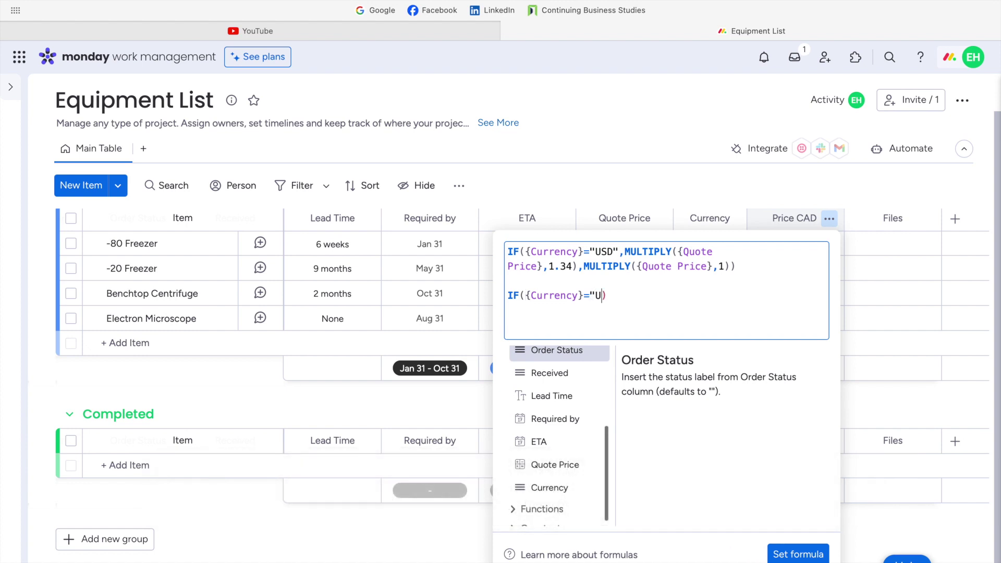
type("\"")
left_click_drag(613, 296, 595, 296)
left_click(627, 330)
type(",")
Add MULTIPLY({Quote Price},1.34) as the USD branch of the IF
scroll(566, 410, "up", 3)
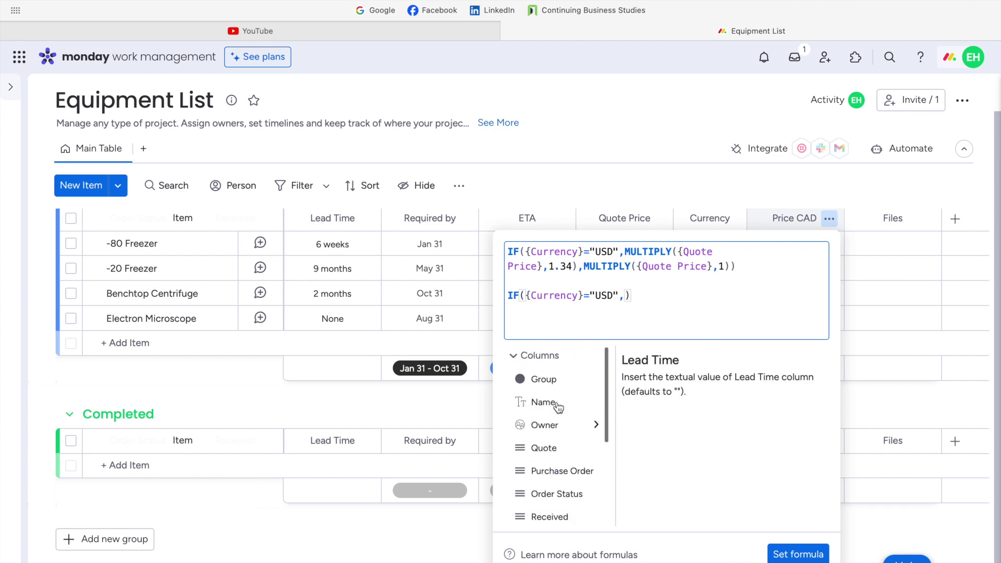
left_click(511, 355)
left_click(517, 377)
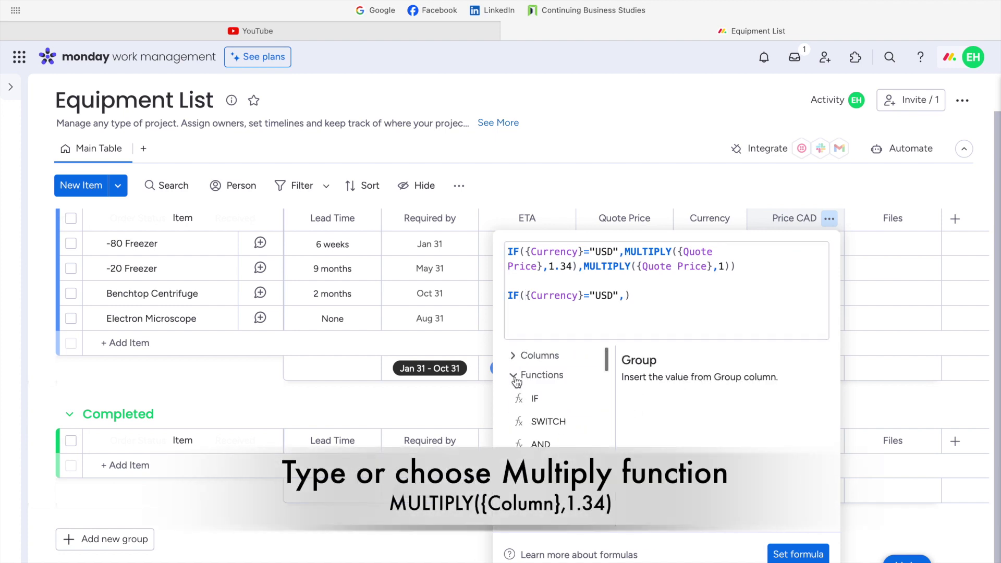
scroll(545, 430, "down", 5)
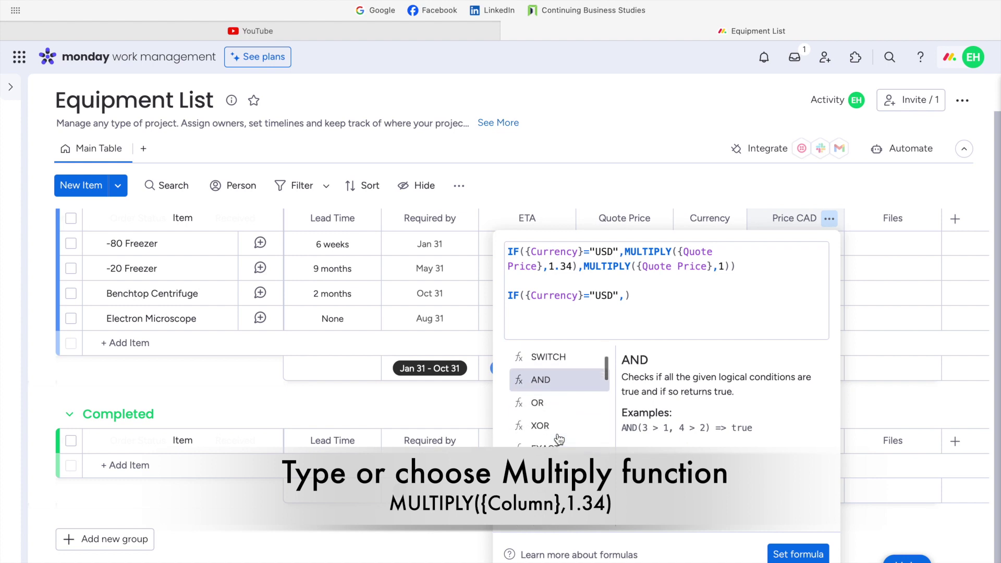
scroll(559, 440, "down", 1)
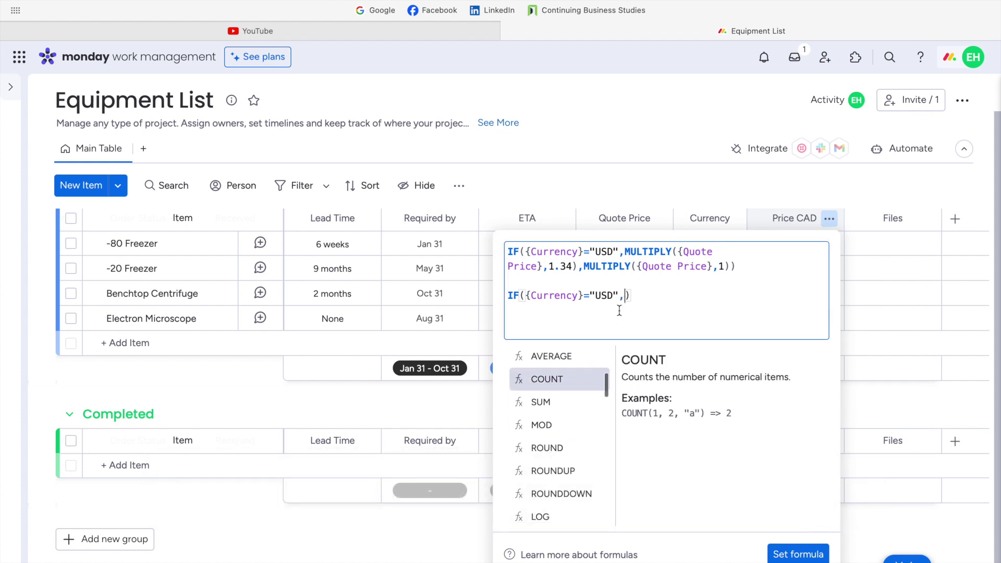
scroll(581, 444, "down", 4)
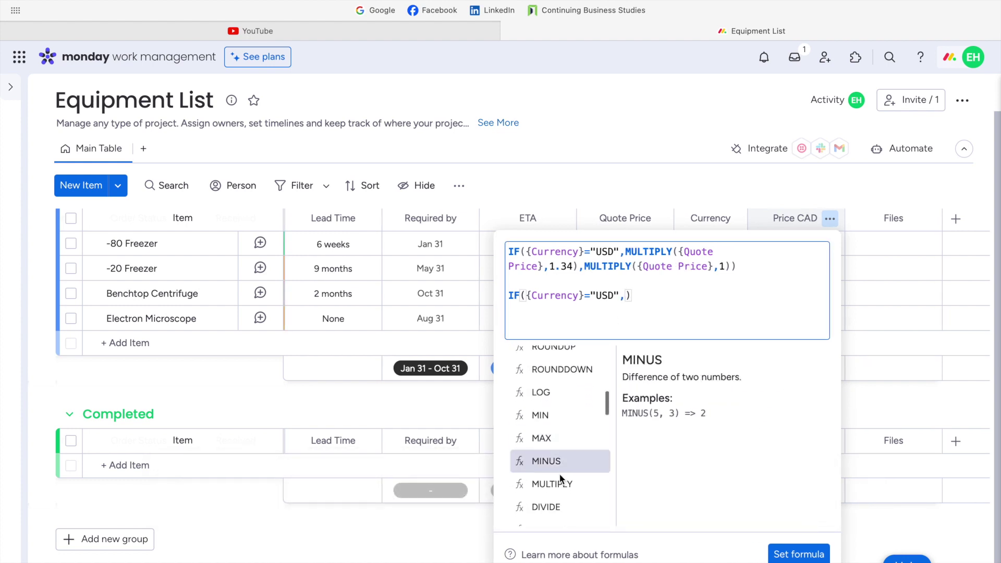
left_click(554, 484)
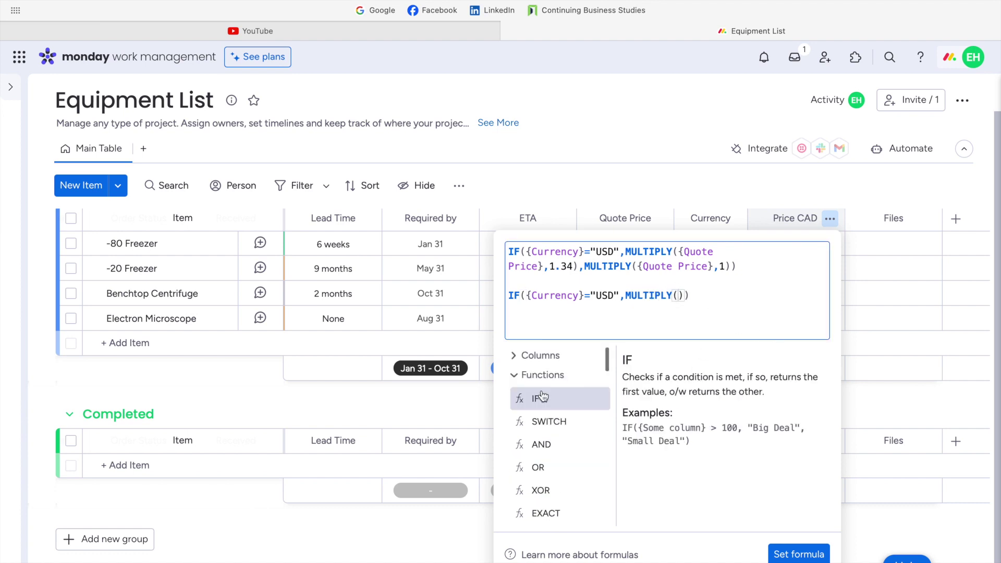
left_click(515, 356)
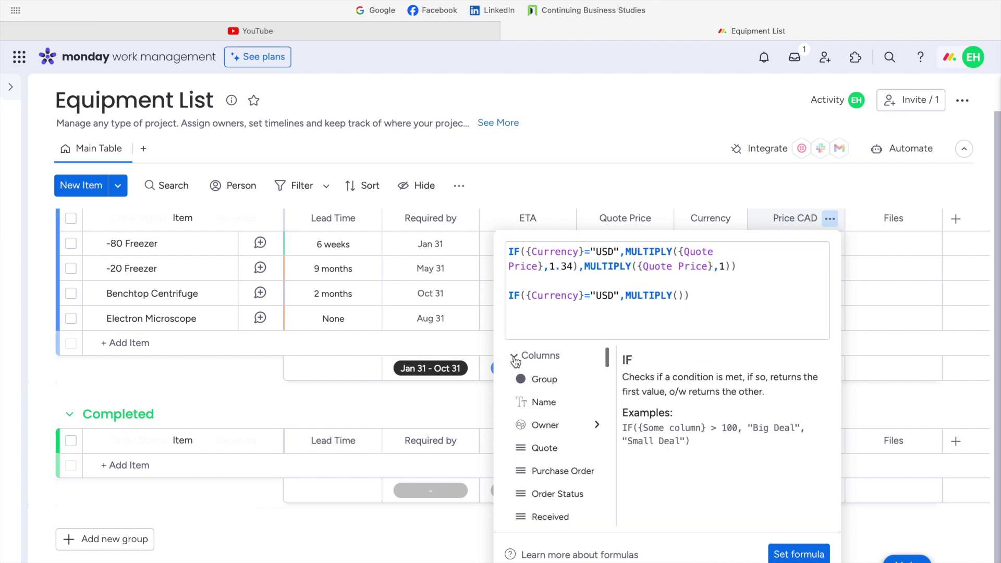
left_click(678, 296)
scroll(557, 448, "down", 3)
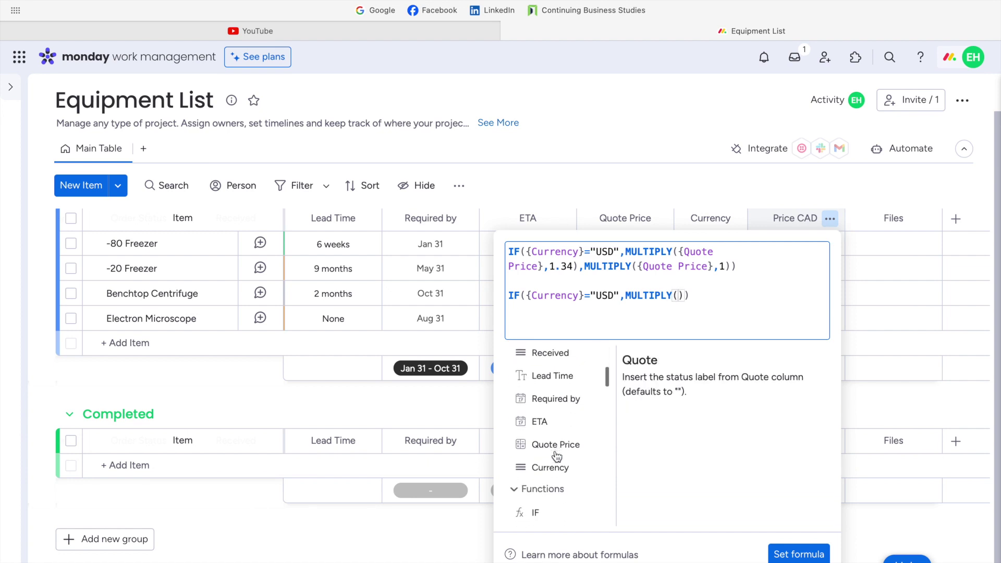
left_click(549, 450)
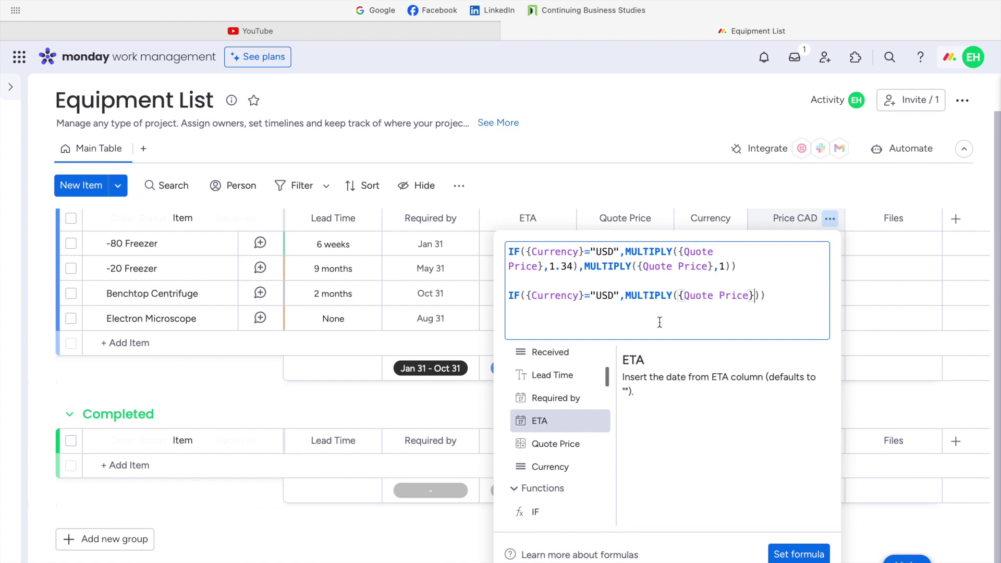
type(",1.34")
Start a MULTIPLY({ fallback after the 1.34 branch and browse the column suggestions
left_click_drag(788, 297, 668, 301)
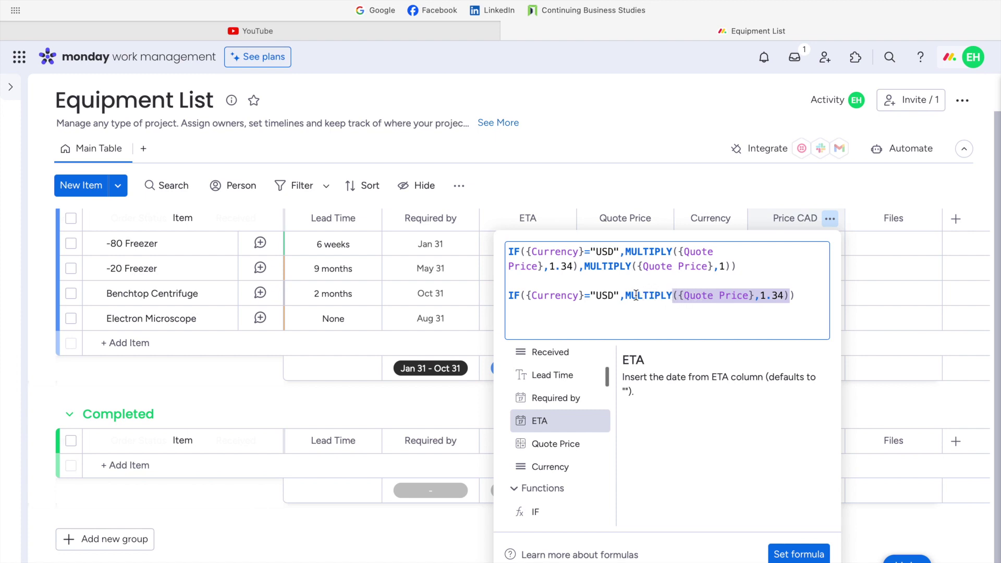
left_click(789, 295)
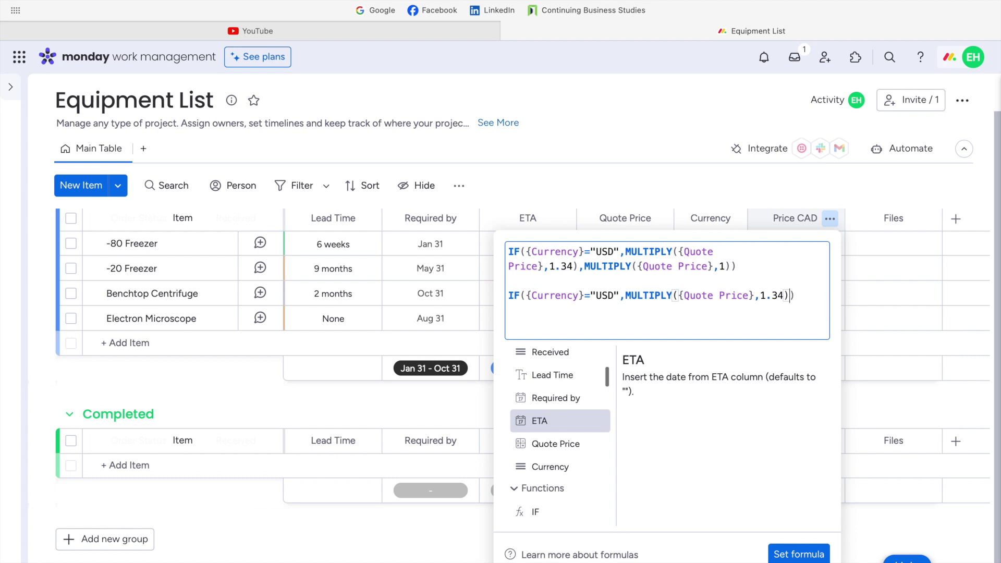
type(",")
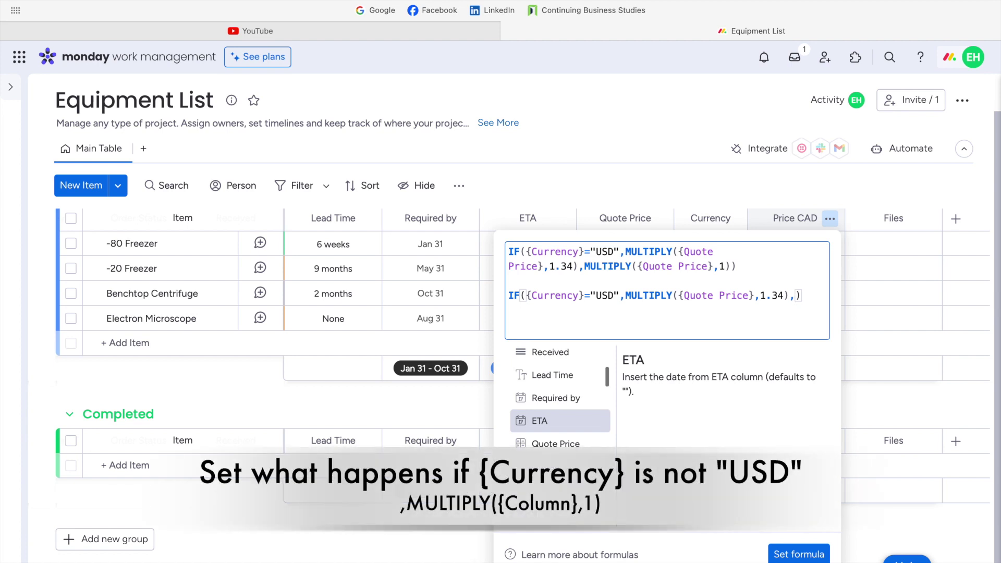
type("MULTIPLY")
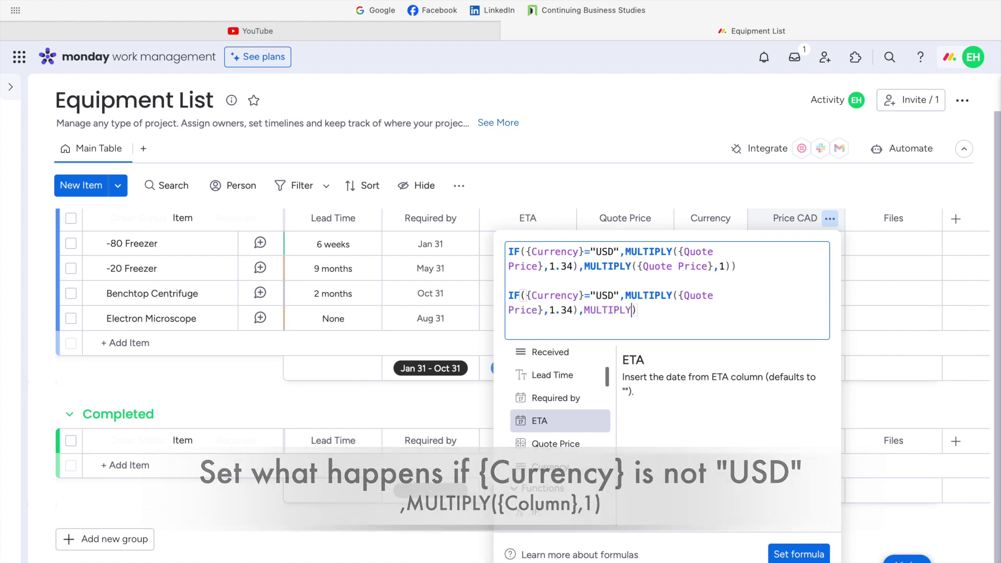
type("(")
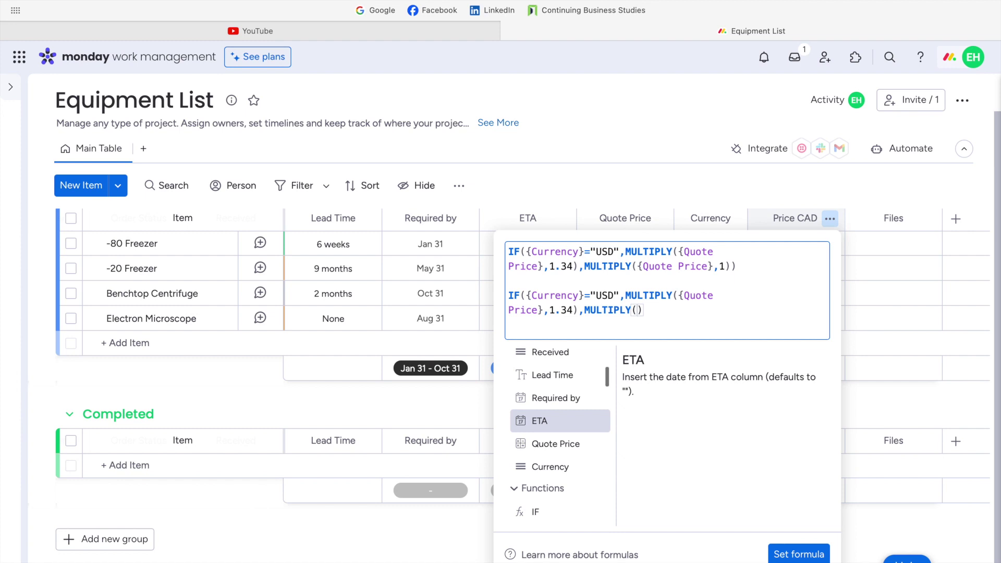
type("{")
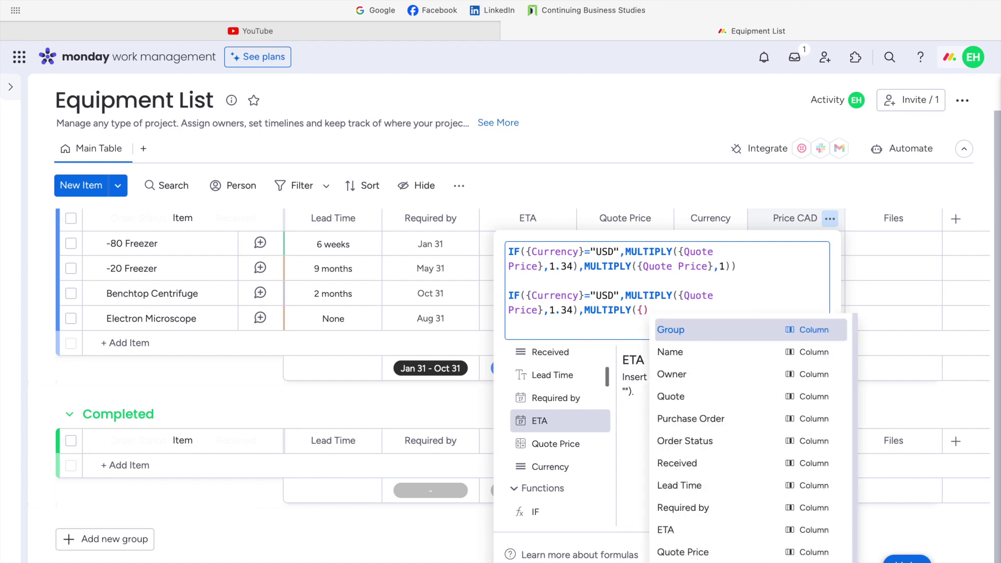
scroll(727, 493, "down", 1)
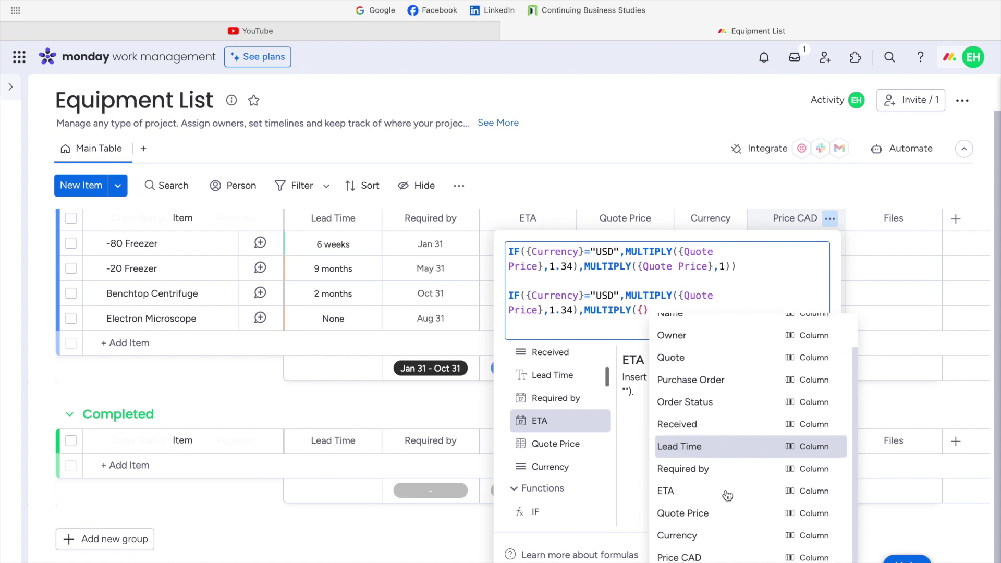
scroll(730, 553, "down", 1)
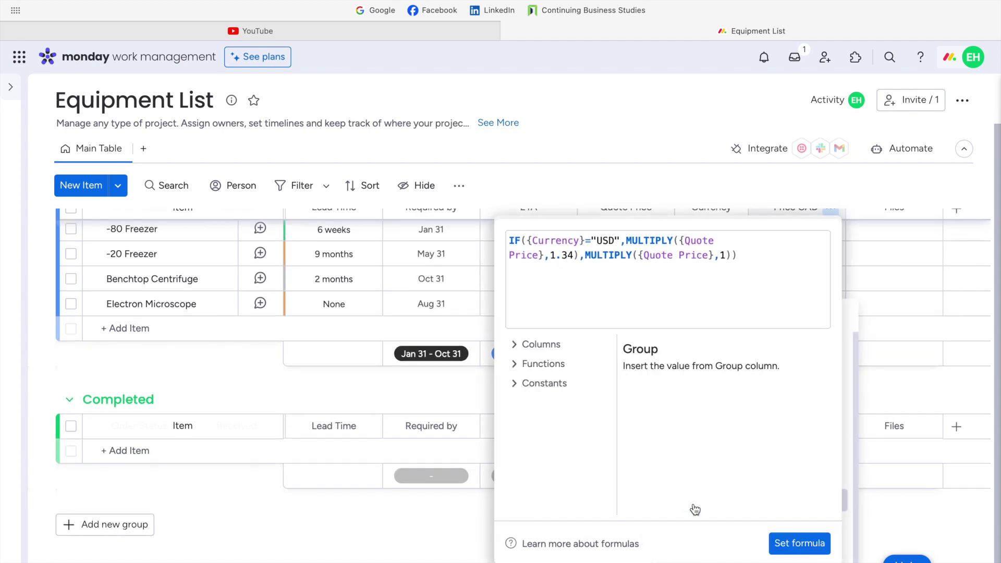
Replace the trailing ,1) after {Quote Price} with ,1 in the fallback MULTIPLY
left_click(713, 263)
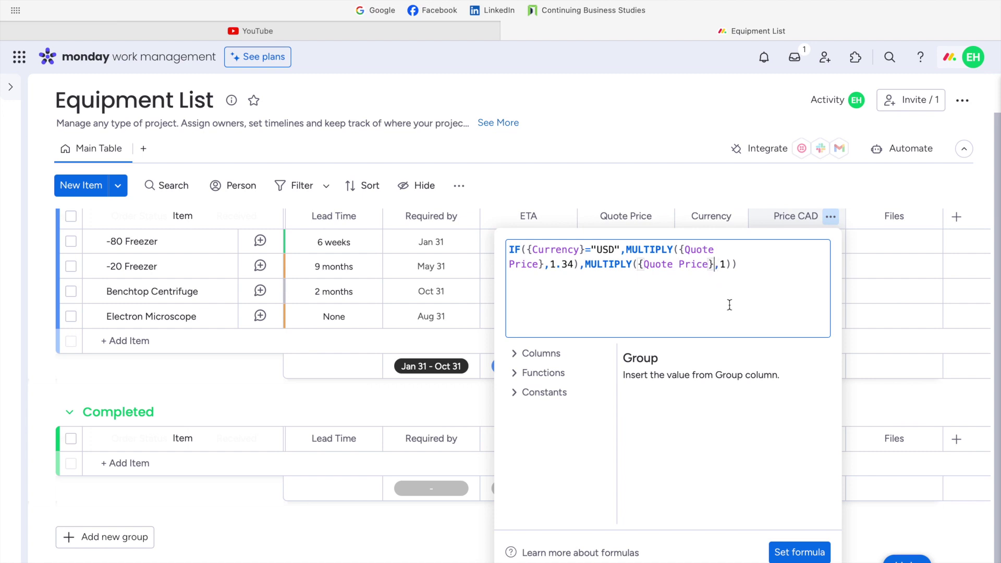
scroll(729, 305, "up", 1)
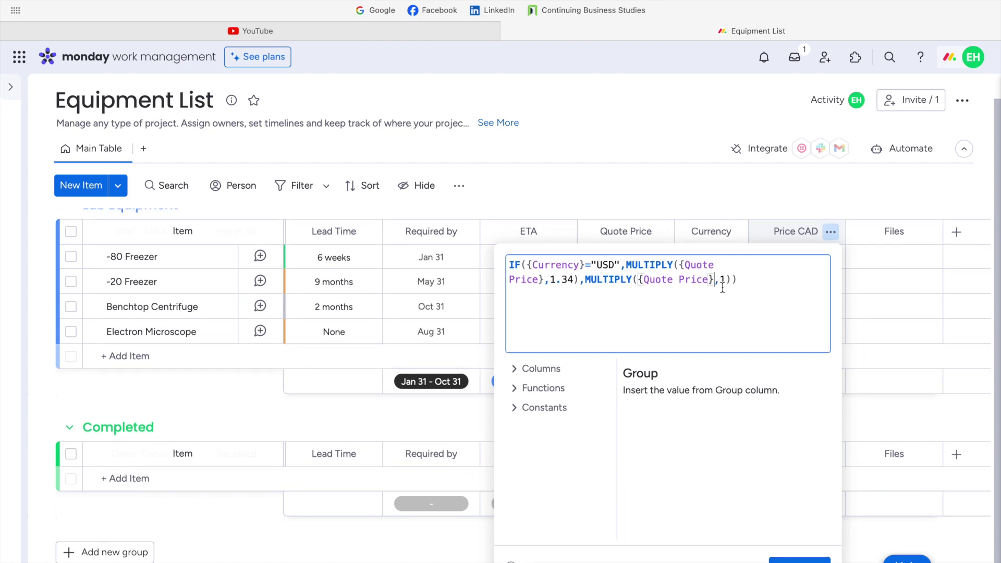
left_click_drag(715, 281, 732, 284)
key("BackSpace")
type(",1")
Save the formula, see the row errors, and reopen the Price CAD formula editor
left_click(799, 560)
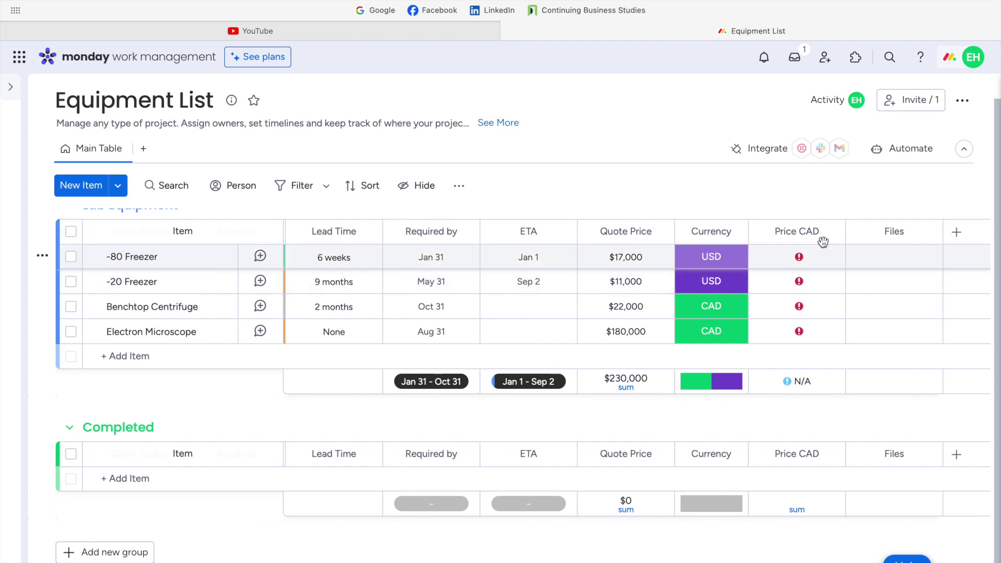
left_click(830, 231)
mouse_move(701, 259)
left_click(637, 263)
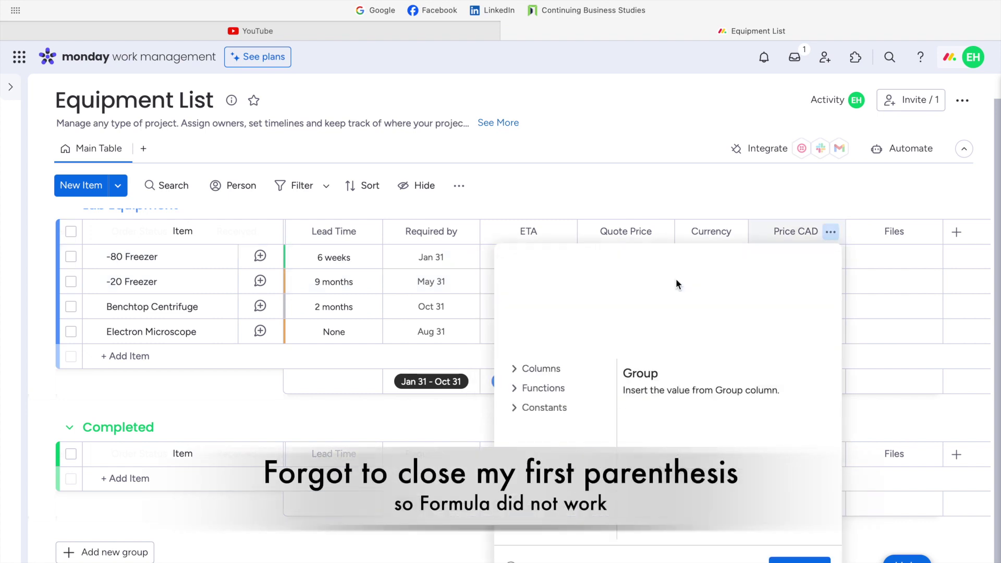
Add the missing closing parenthesis and save, giving 22,780, 14,740, 22,000 and 180,000
left_click(782, 313)
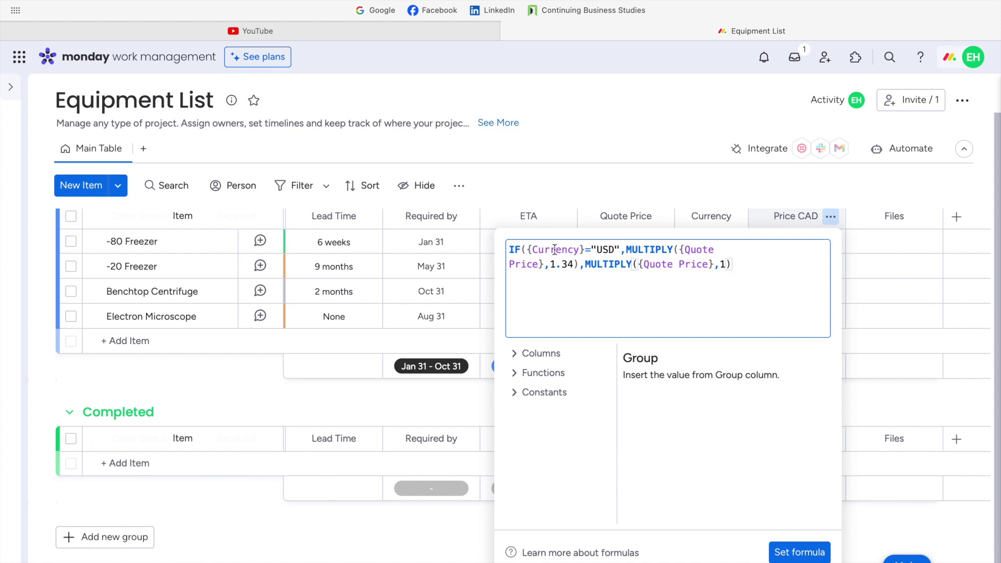
left_click(519, 249)
left_click_drag(520, 249, 673, 249)
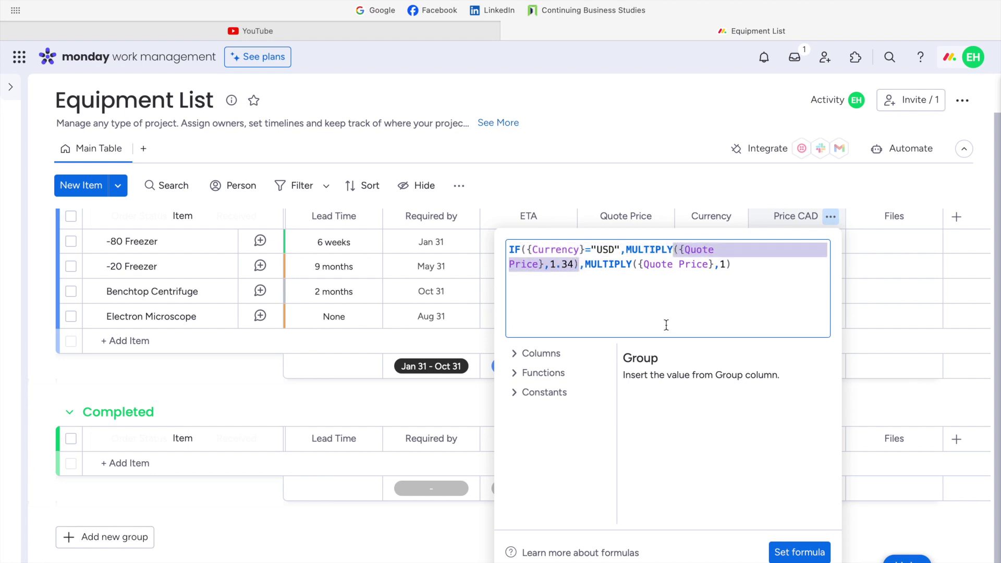
left_click(635, 265)
left_click(733, 265)
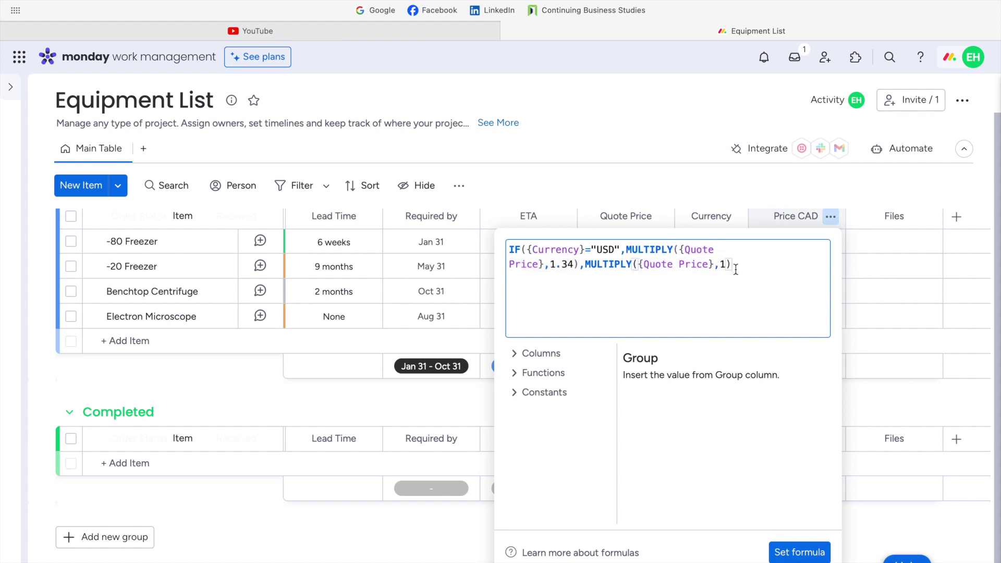
type(")")
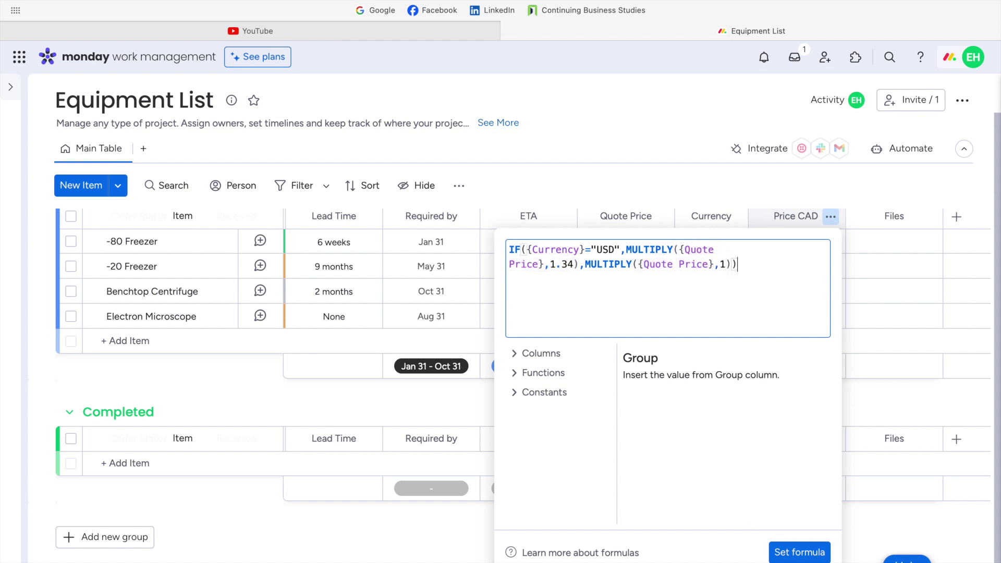
left_click(788, 556)
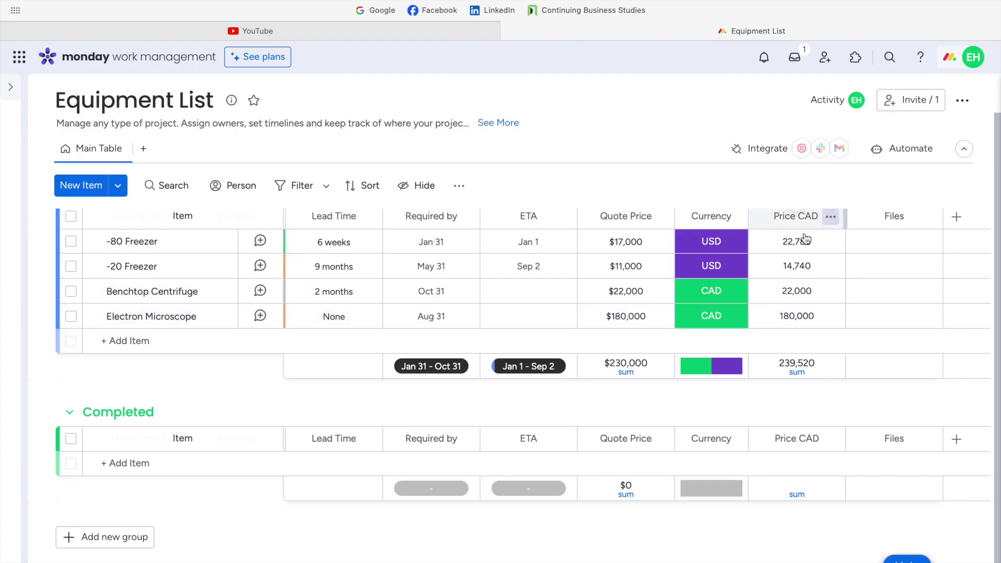
left_click(830, 216)
Reopen the Price CAD formula and review its USD condition and currency conversion
mouse_move(777, 246)
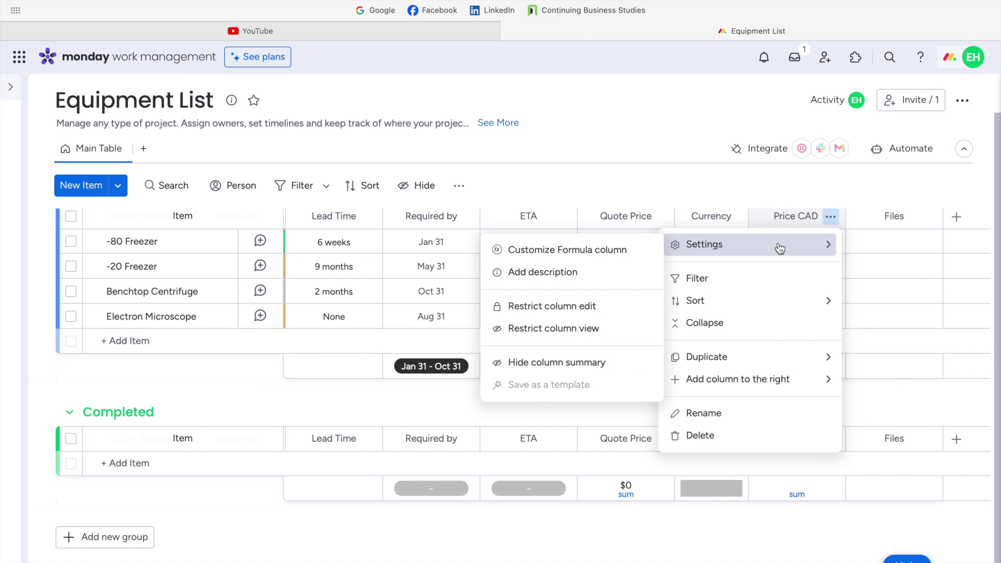
left_click(631, 252)
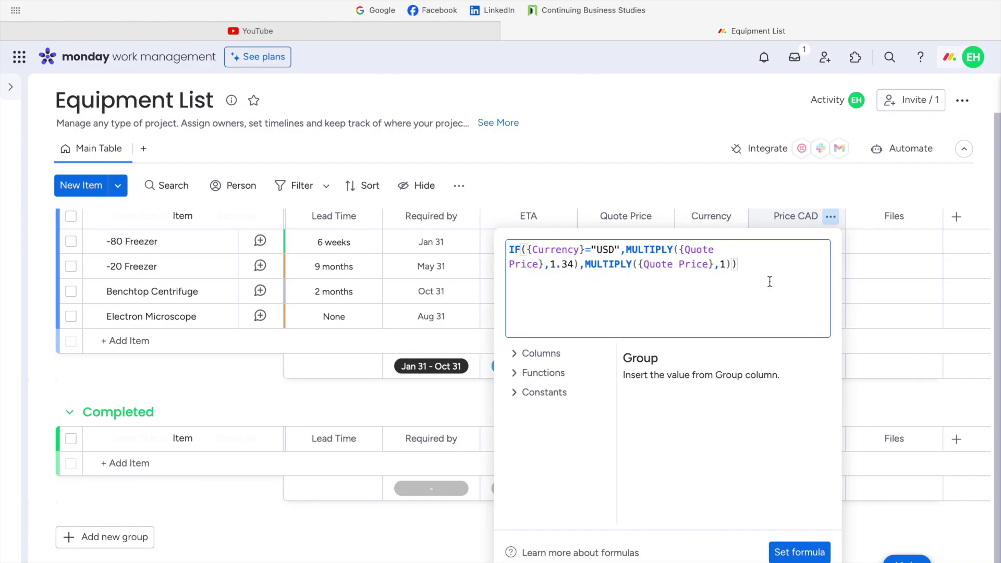
scroll(769, 281, "down", 1)
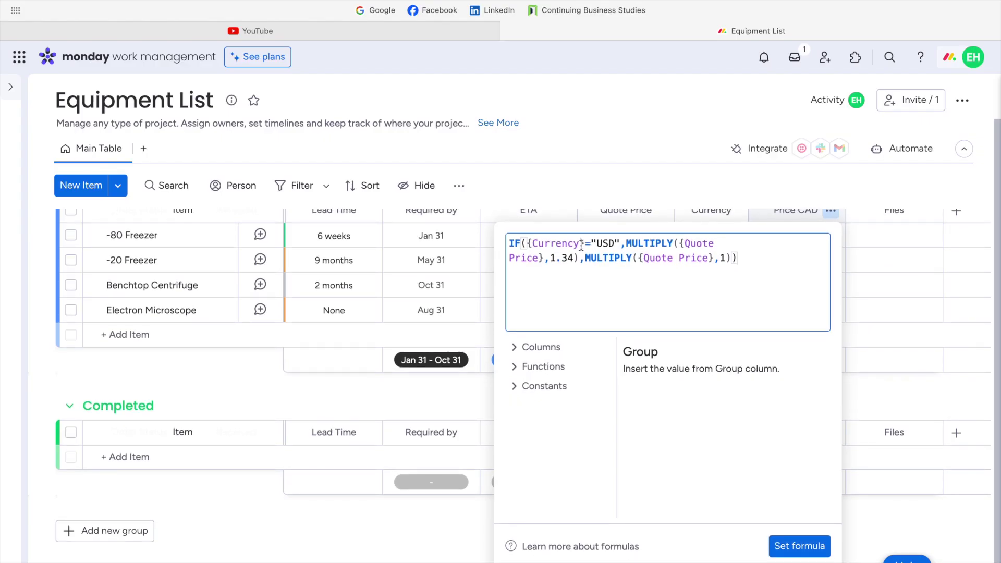
left_click_drag(595, 243, 612, 244)
left_click(745, 269)
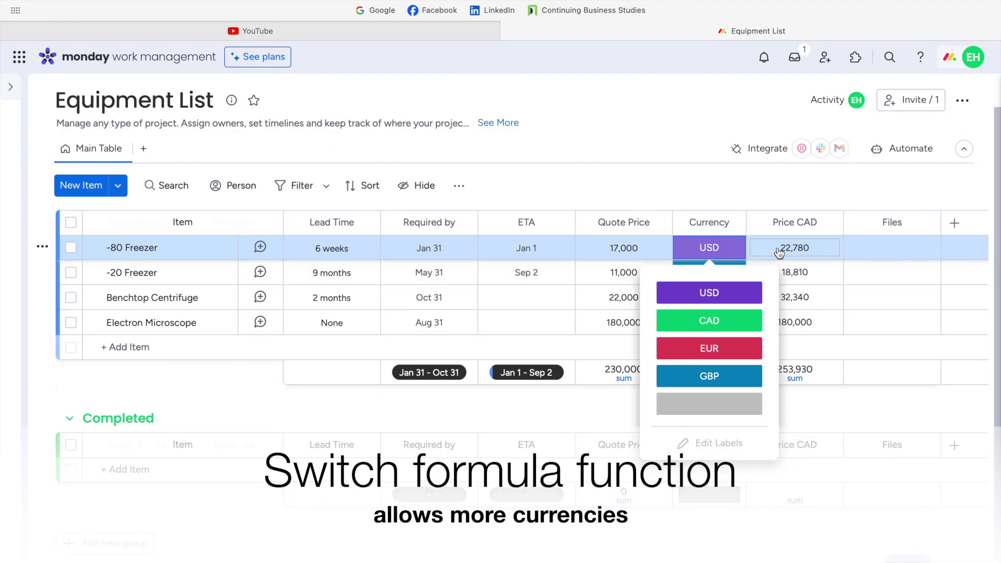
left_click(777, 249)
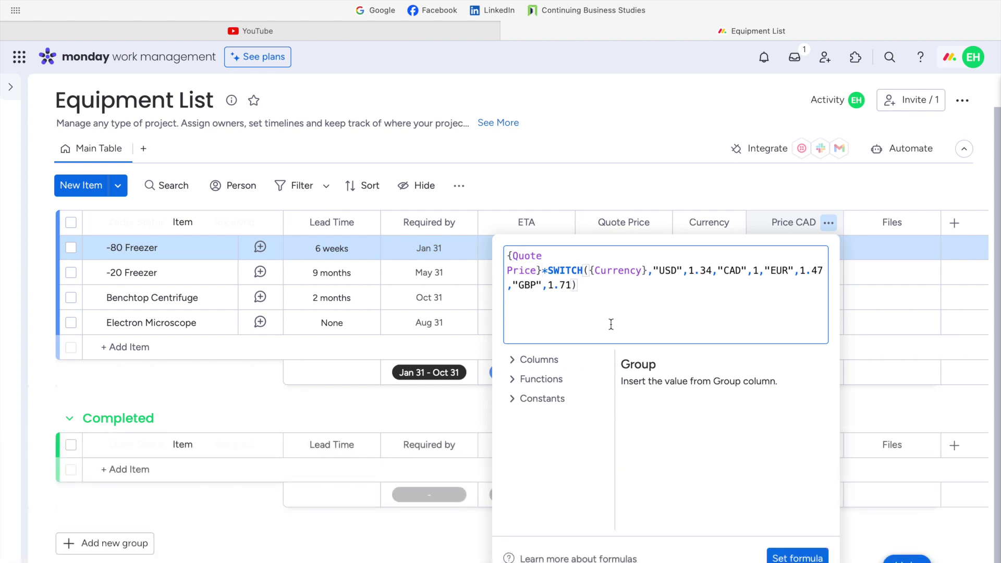
Start a new formula line reading {Quote Price}* below the SWITCH conversion
key("Return")
type("{Quot")
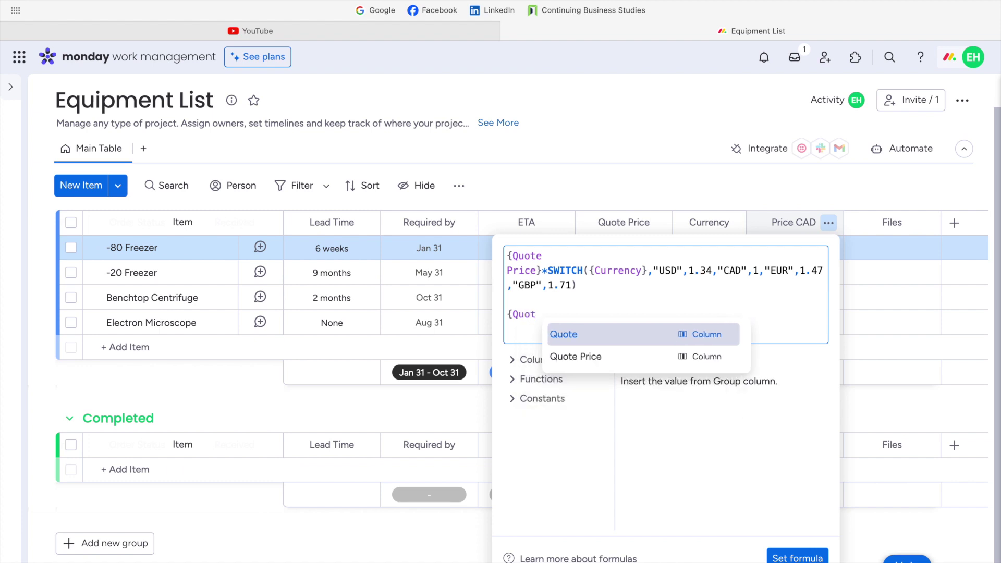
left_click(608, 359)
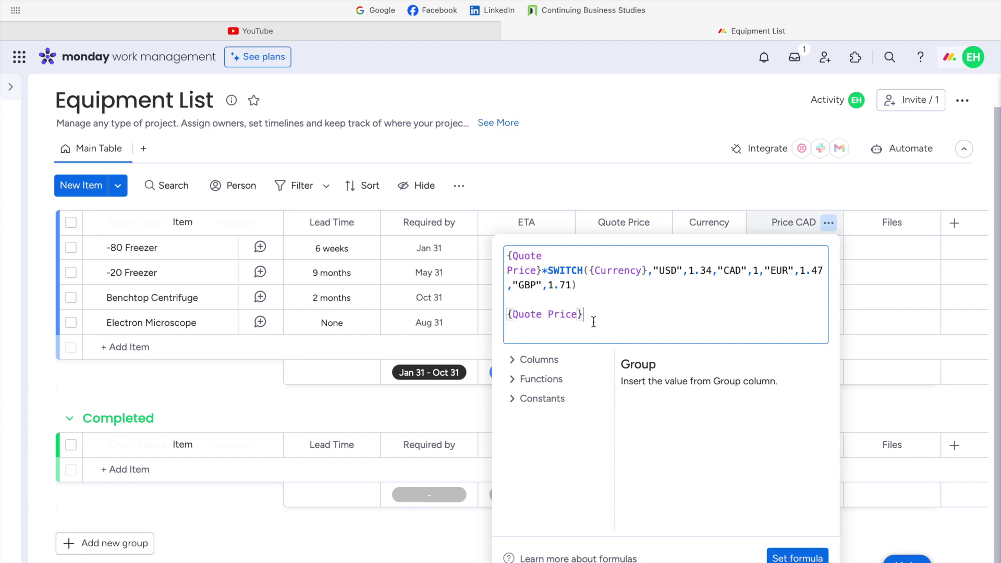
type("*")
Insert SWITCH({Currency},) after {Quote Price}*, referencing line 1's "USD",1.34 pair
left_click(513, 379)
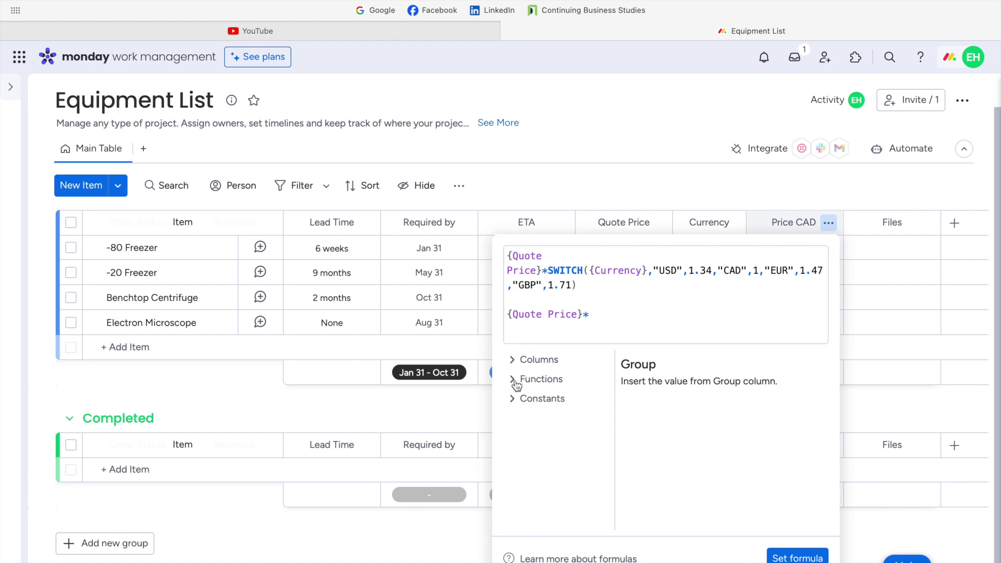
scroll(553, 425, "down", 1)
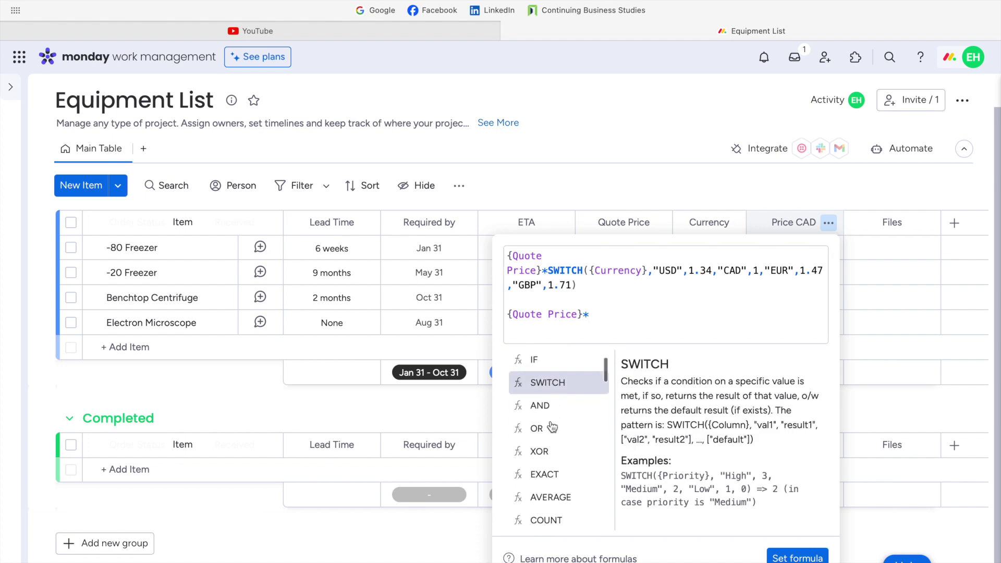
left_click(565, 386)
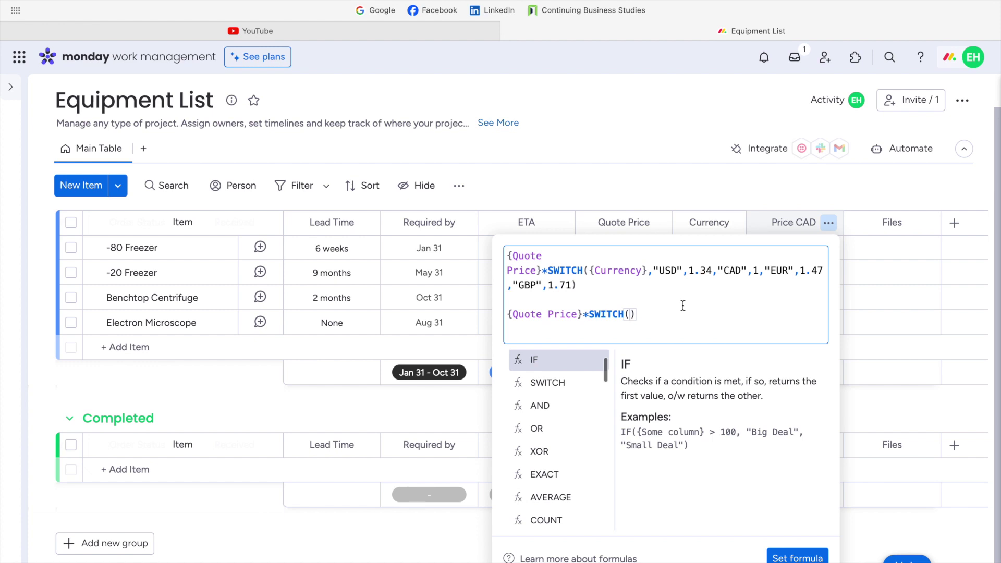
type("{")
type("Cu")
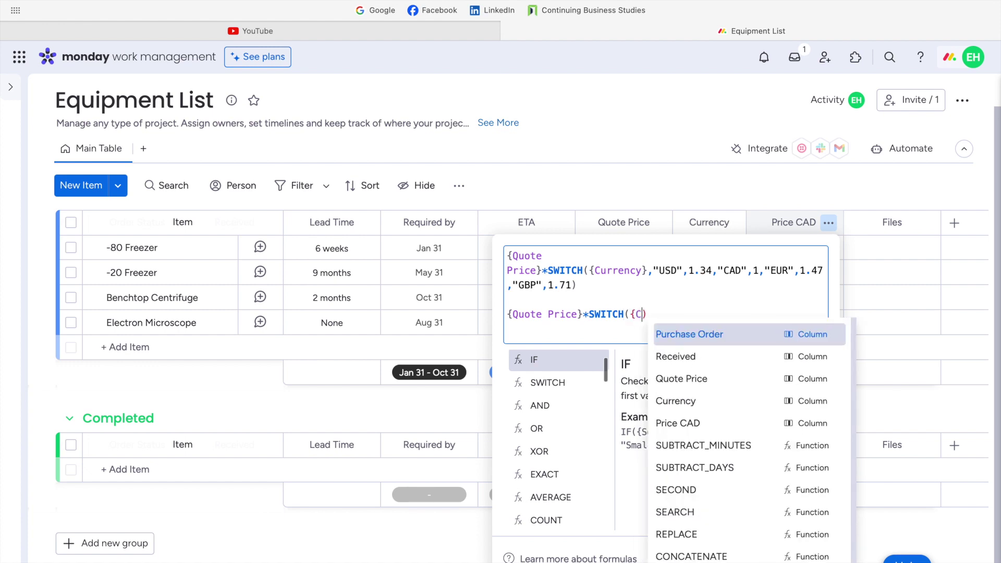
left_click(685, 339)
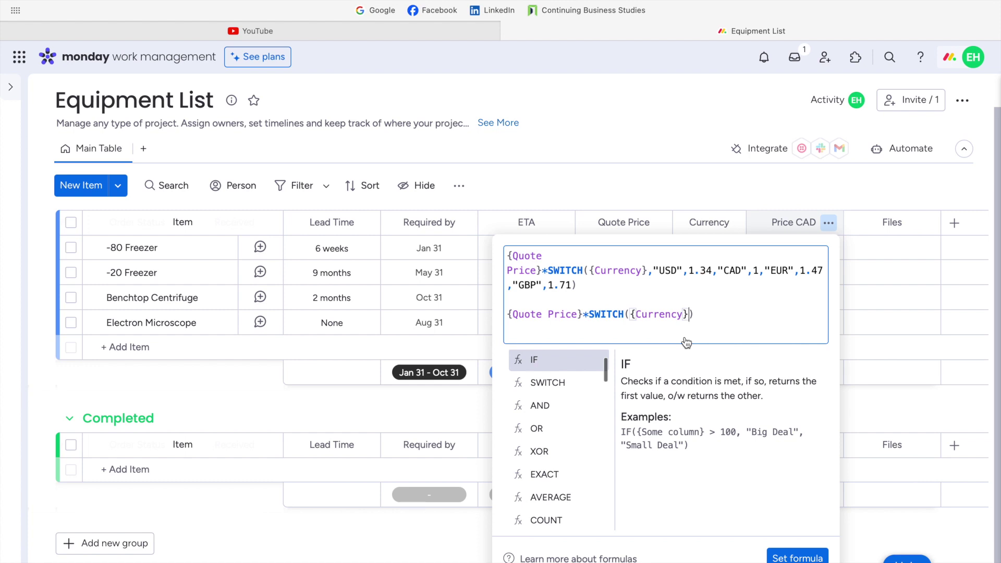
type(",")
left_click(671, 269)
left_click_drag(653, 270, 711, 269)
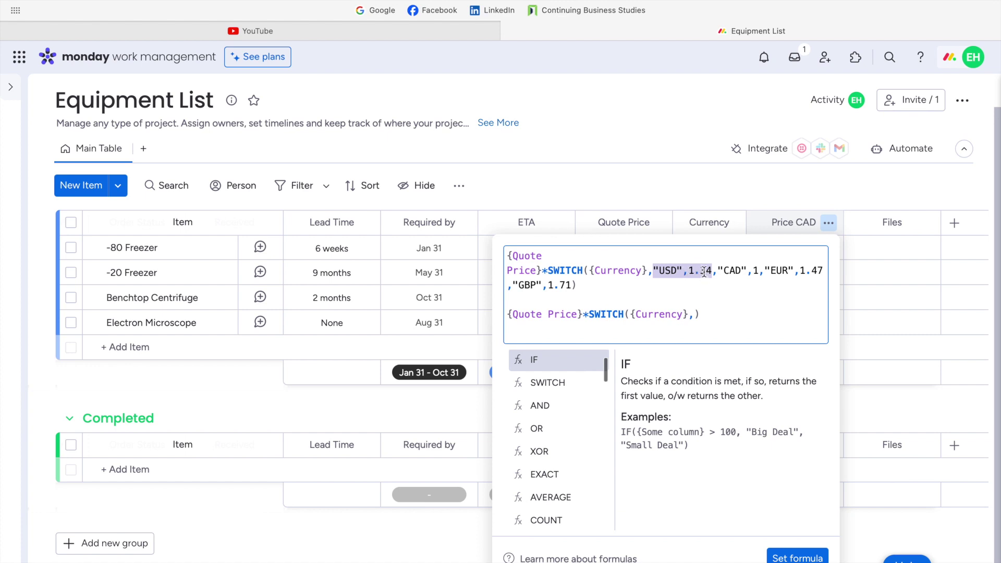
left_click(696, 314)
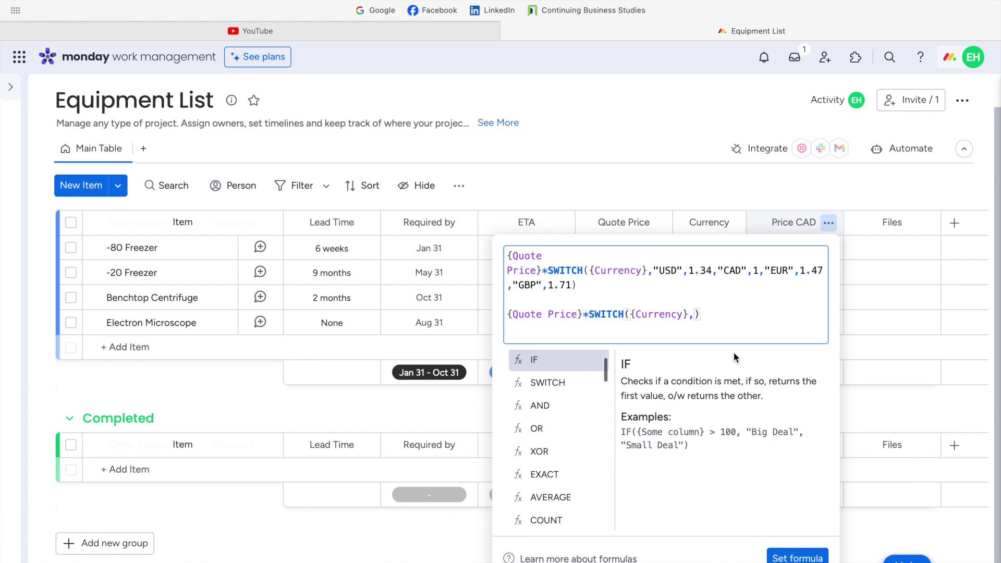
Add the SWITCH rate pairs USD 1.34, CAD 1, EUR 1.47 and GBP 1.71, checking the CAD entry
type("\"USD\",1.34,")
type("\"CAD\"")
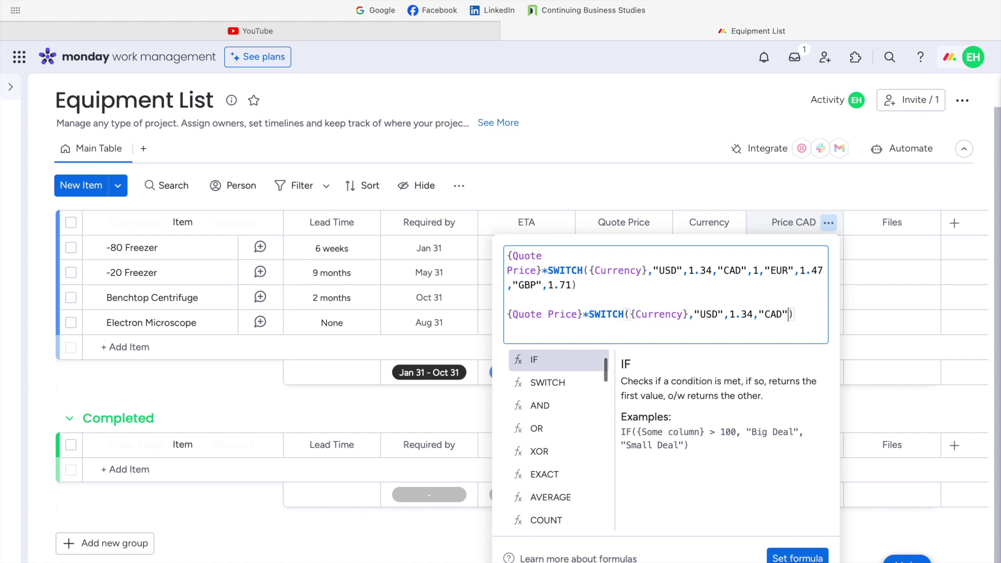
type(",1,\"EU")
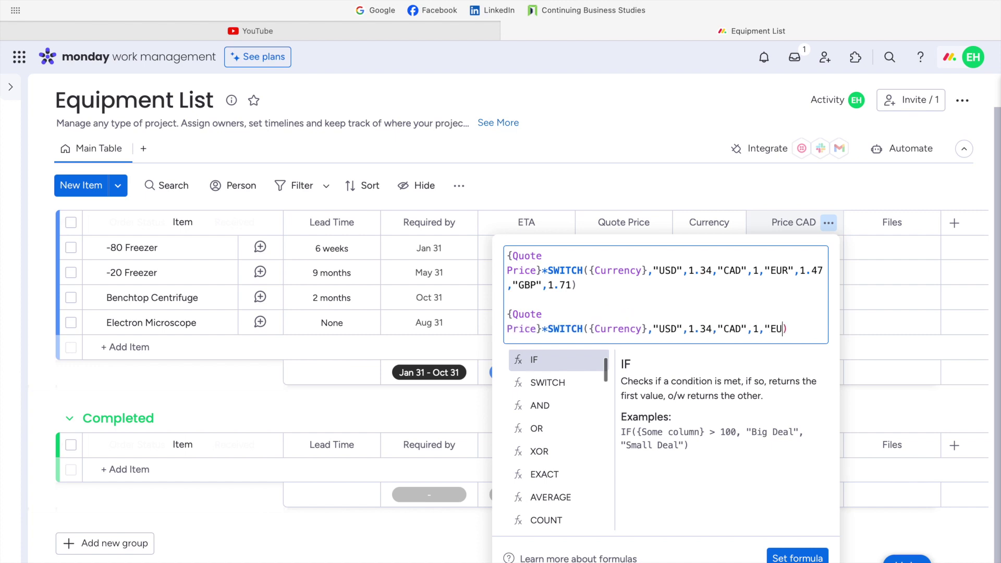
type("R\",1.47")
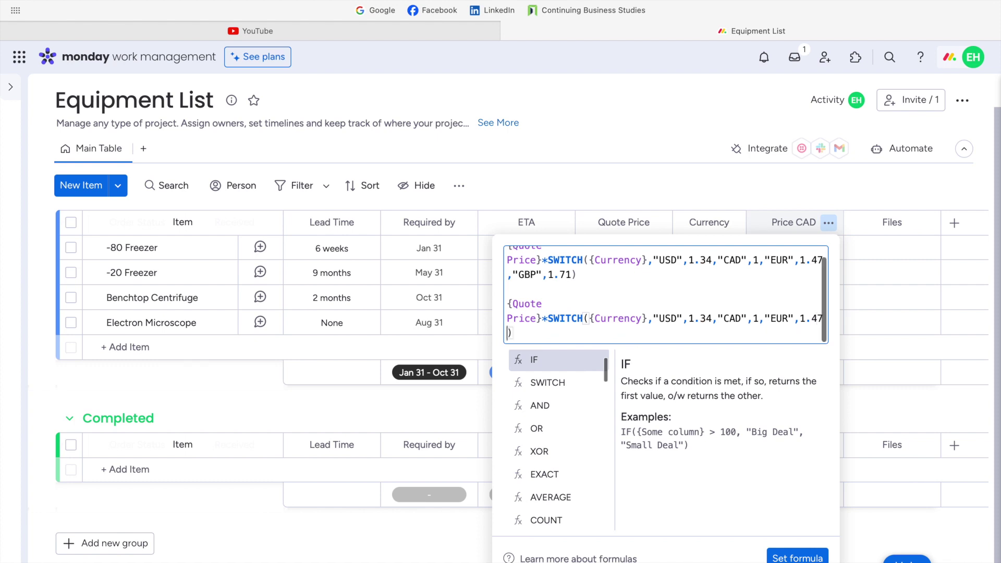
type("\"")
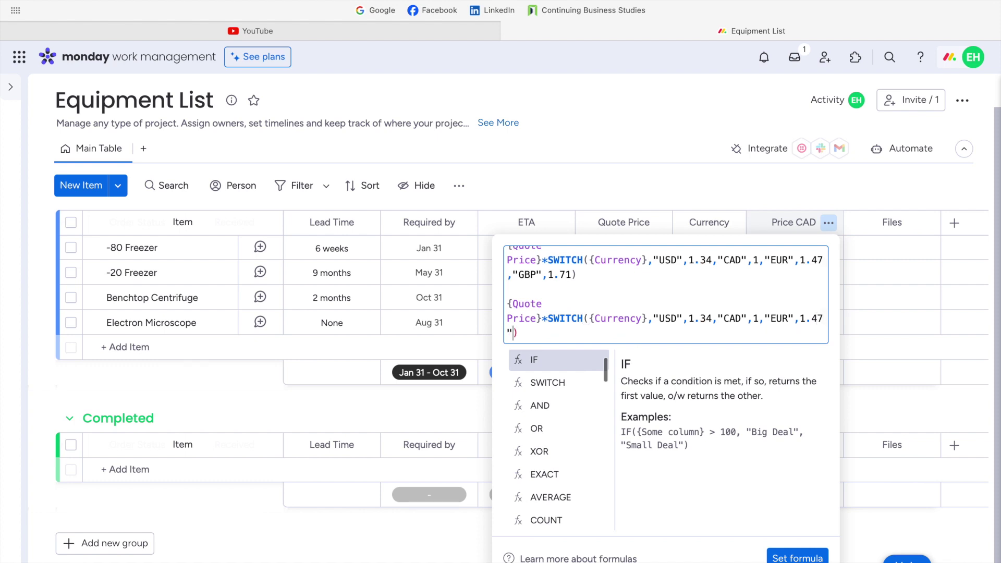
type(",\"GBP\",1.71\"")
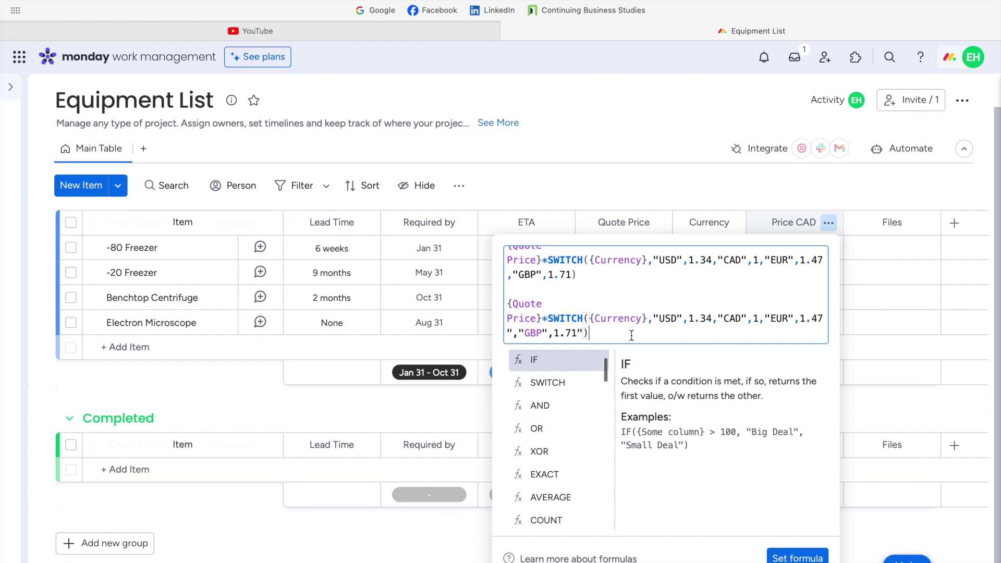
double_click(728, 318)
double_click(757, 319)
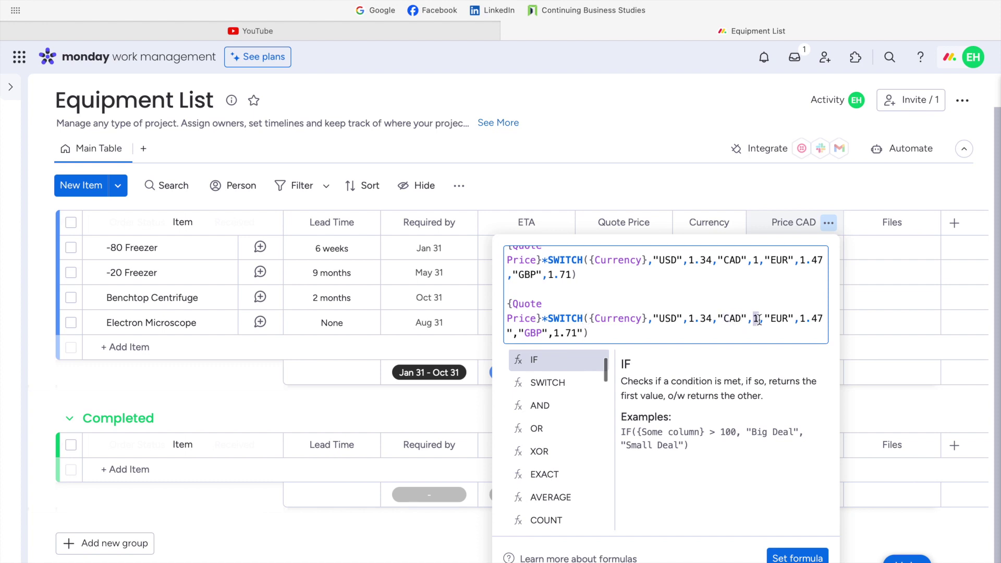
Delete the duplicate old formula line and save the Price CAD formula
left_click(712, 318)
scroll(608, 319, "down", 1)
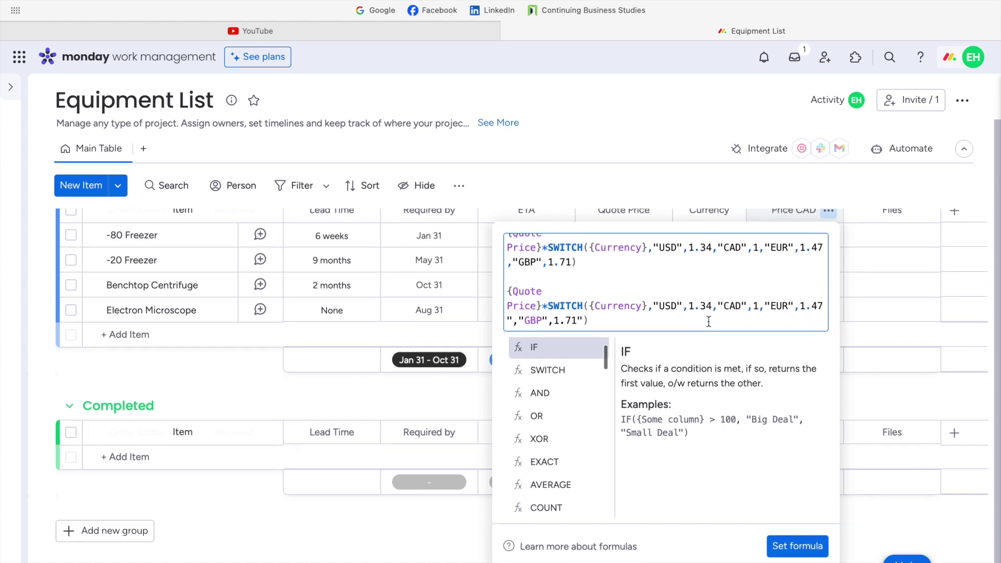
left_click(609, 319)
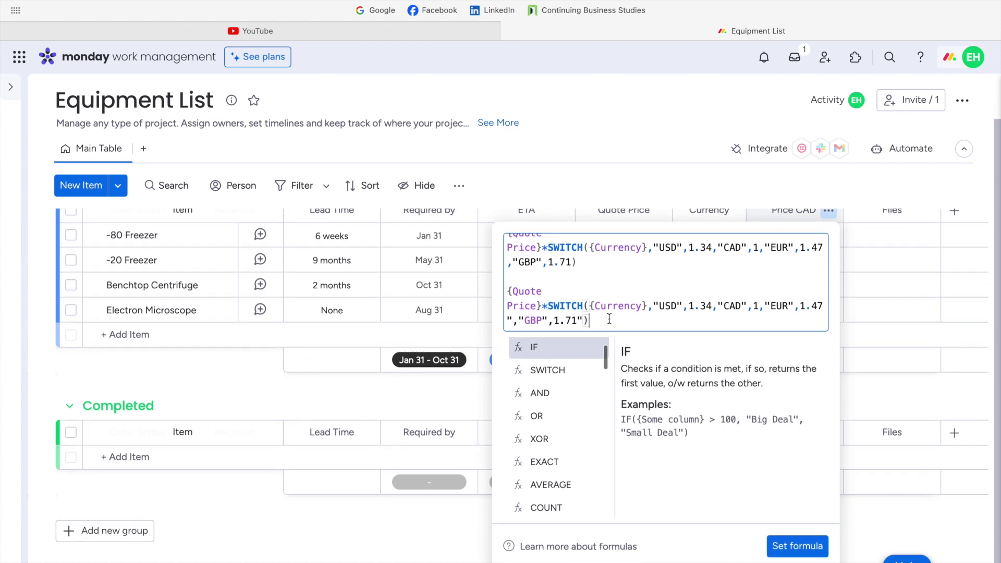
left_click_drag(608, 319, 522, 278)
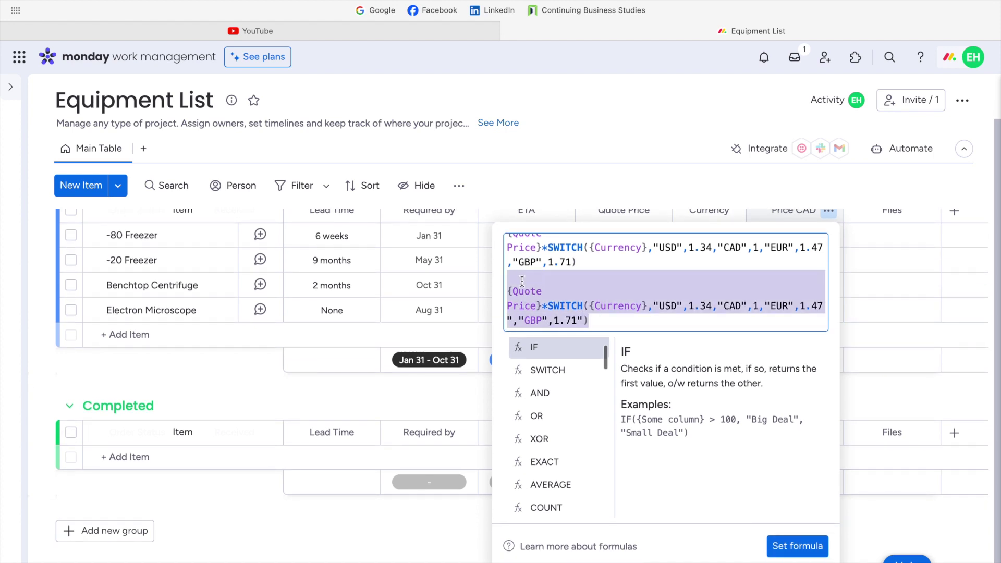
key("BackSpace")
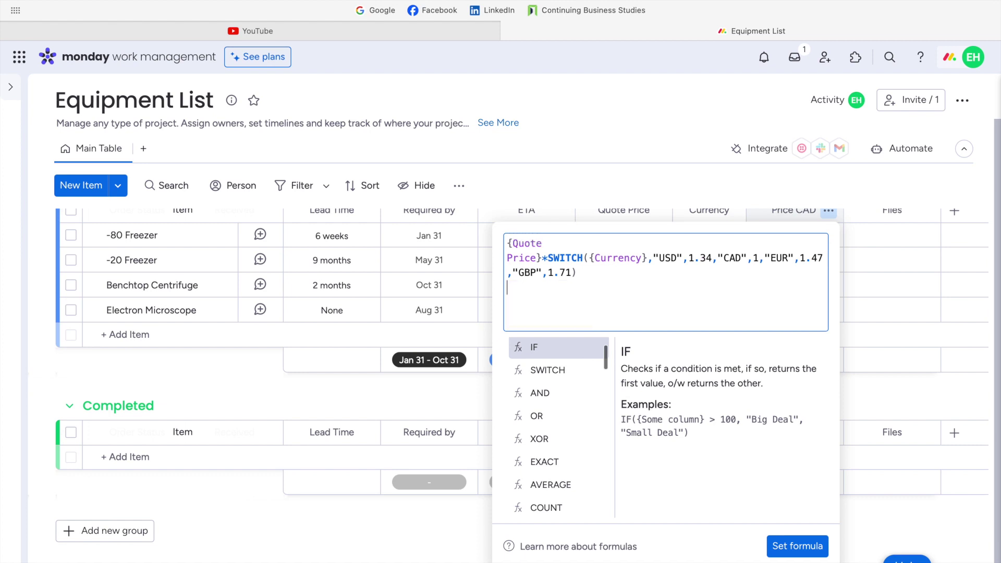
left_click(785, 556)
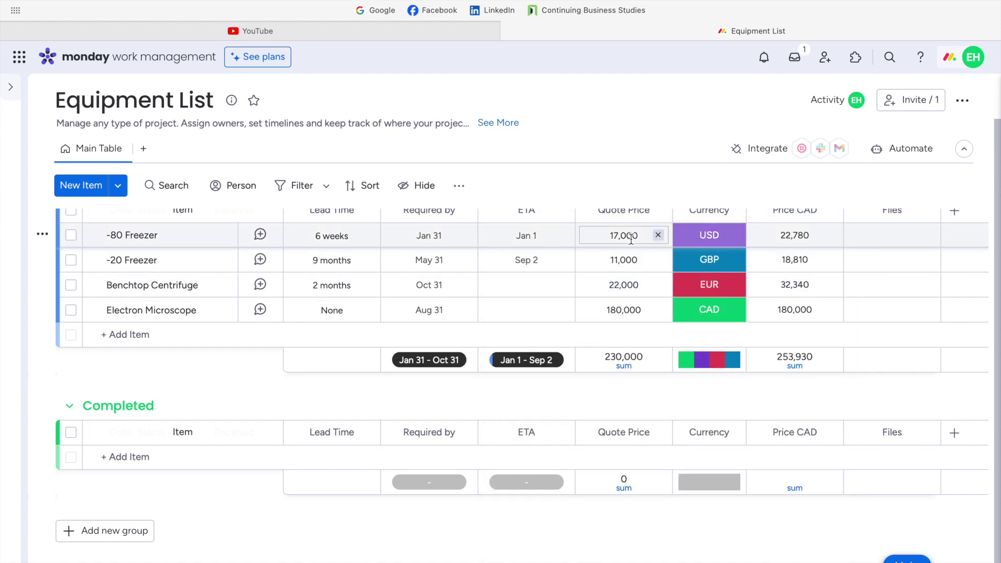
Enter 100 as the Quote Price for -80 Freezer, -20 Freezer, Benchtop Centrifuge and Electron Microscope
left_click(629, 237)
type("100")
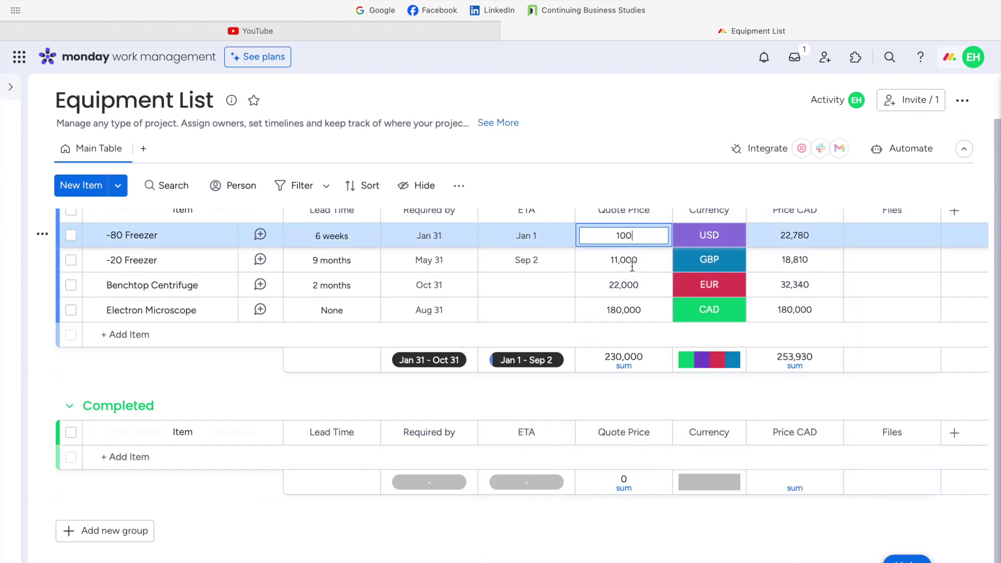
left_click(632, 268)
type("100")
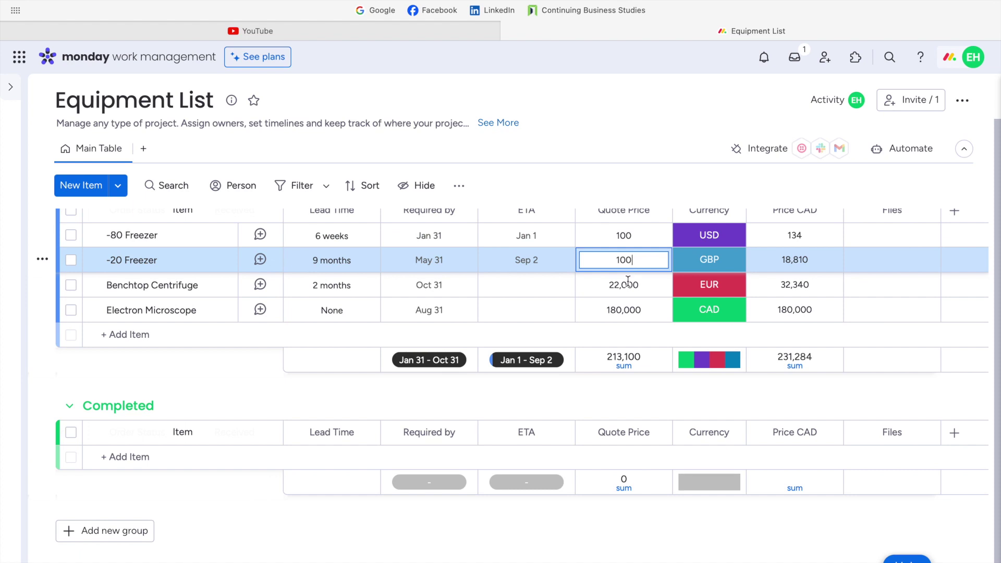
left_click(627, 284)
type("100")
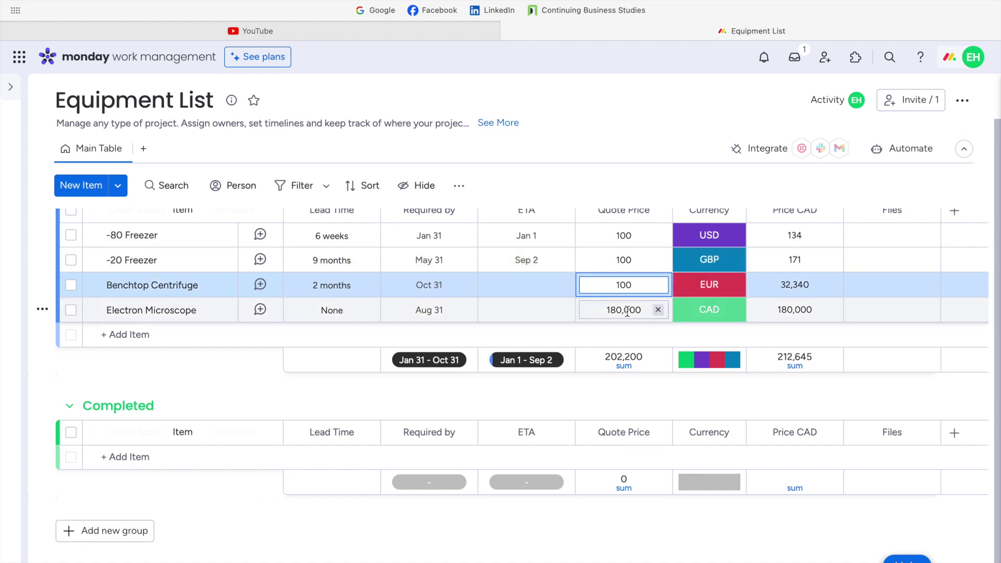
left_click(625, 309)
type("100")
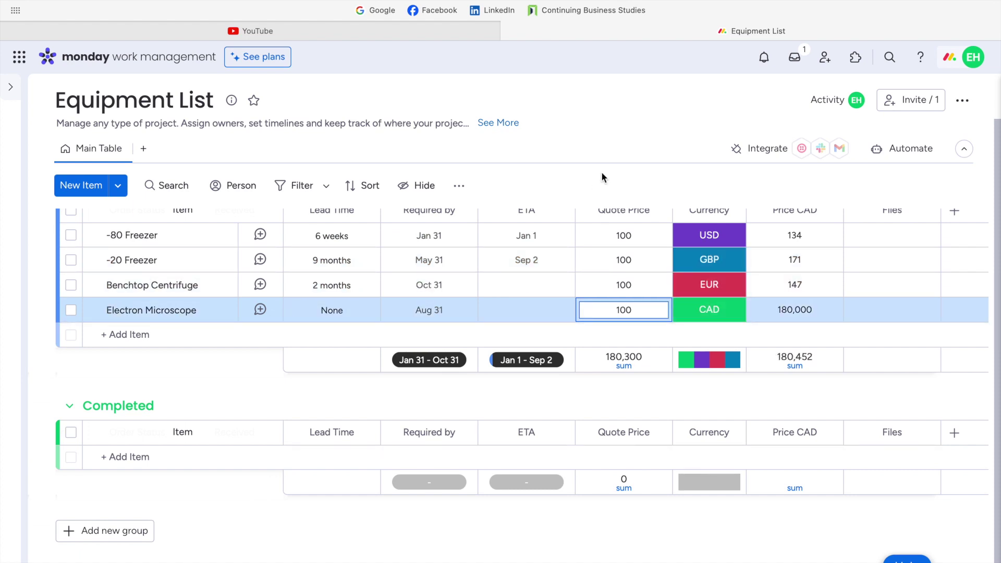
left_click(602, 171)
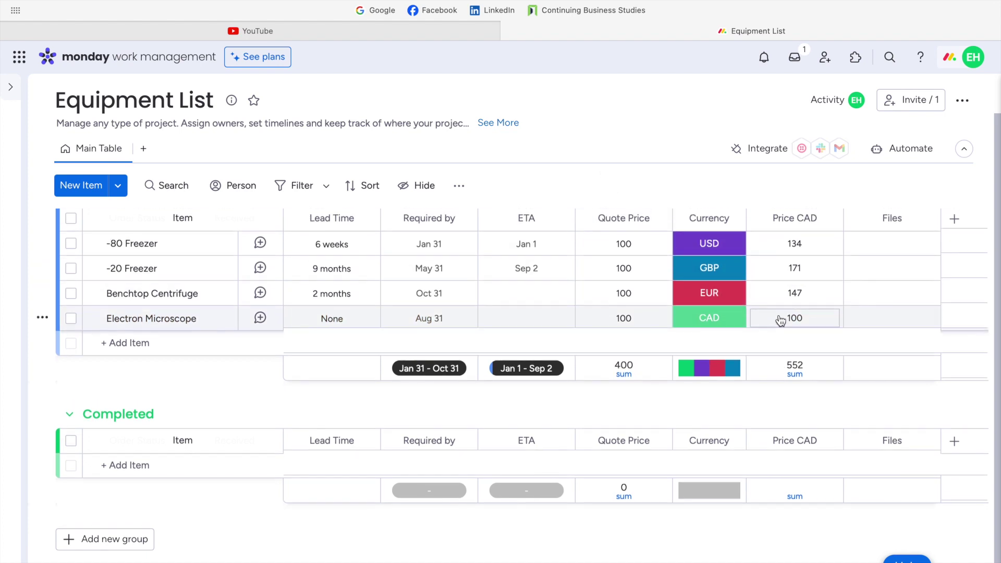
scroll(779, 318, "up", 1)
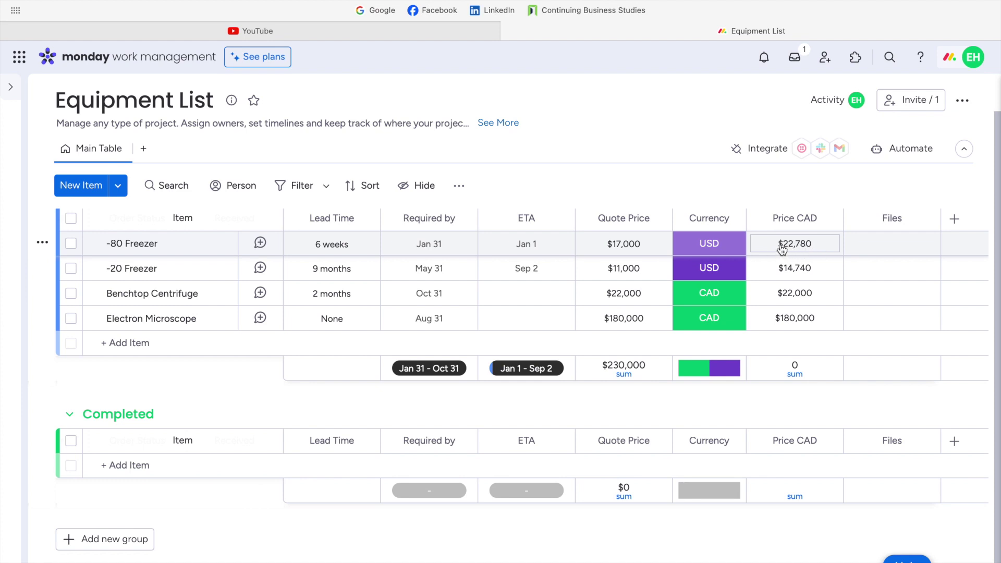
Open the Price CAD formula editor from the column's settings menu
left_click(828, 218)
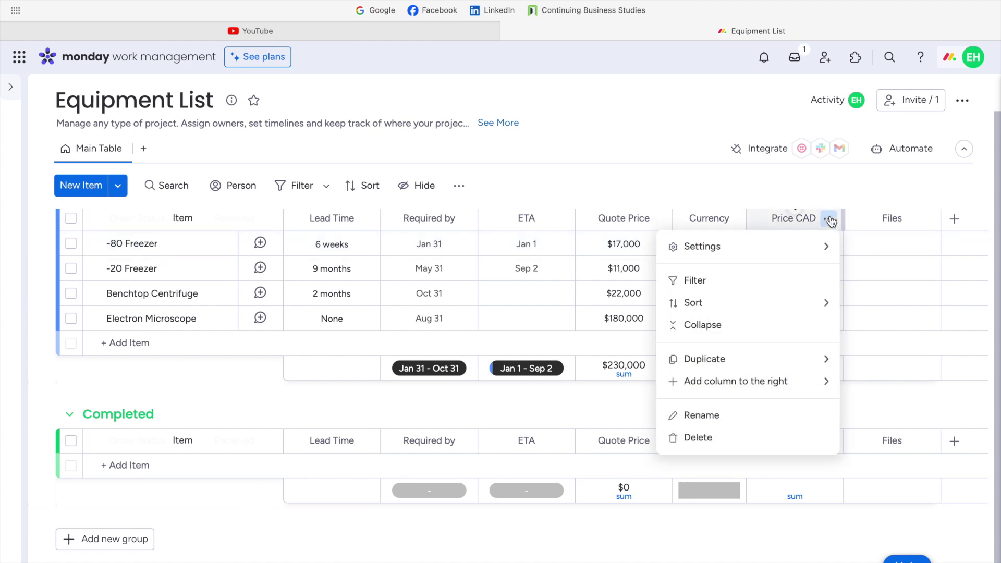
left_click(818, 191)
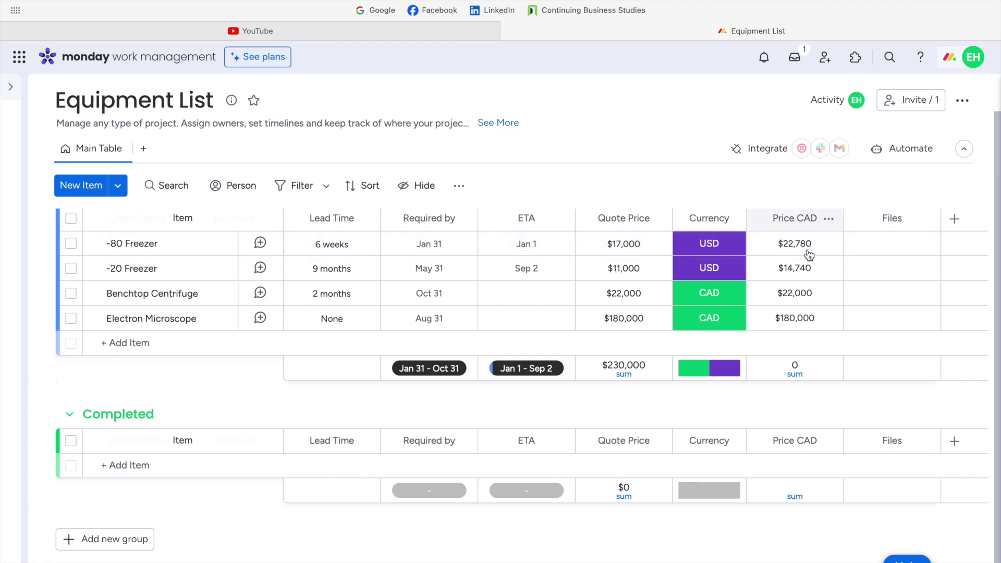
left_click(828, 218)
mouse_move(765, 250)
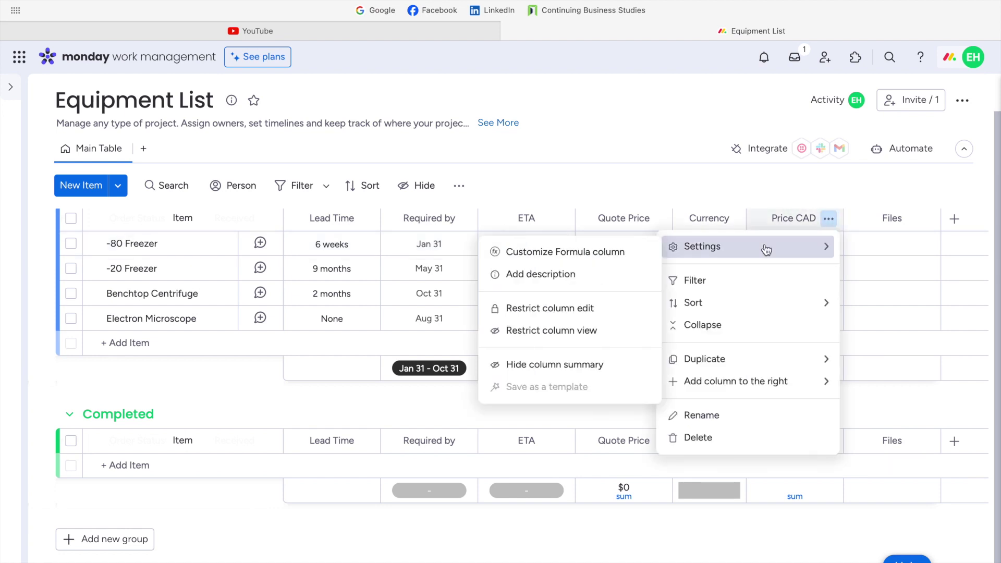
left_click(624, 252)
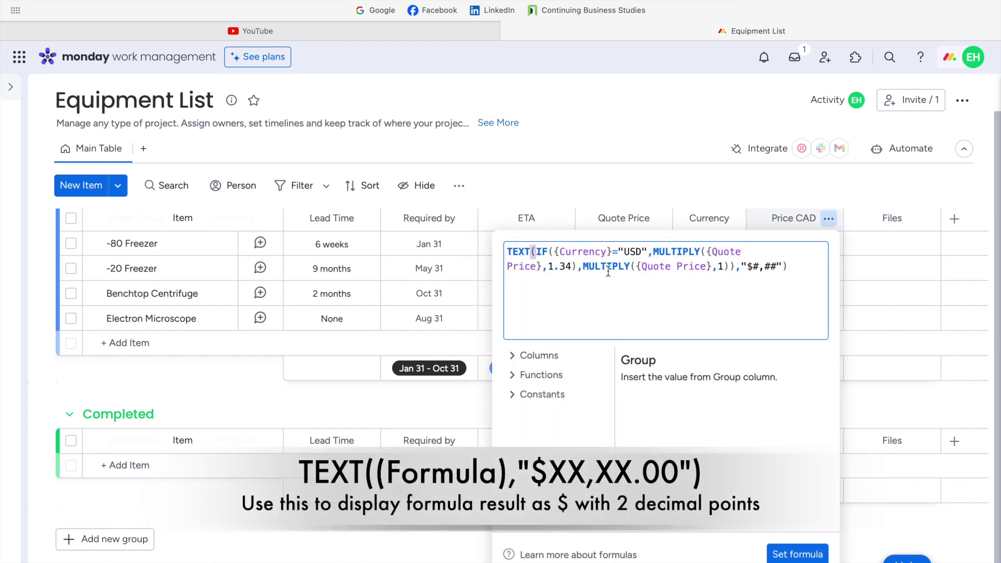
Change the TEXT format from "$#,##" to "$#,##.00" and save the formula
left_click_drag(531, 251, 733, 271)
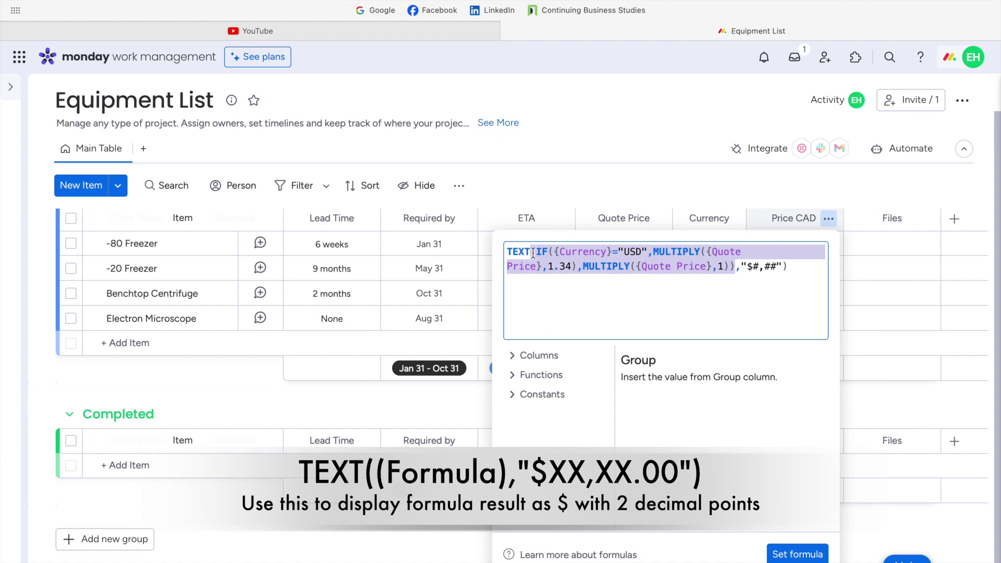
left_click_drag(533, 253, 734, 271)
left_click_drag(746, 269, 776, 268)
left_click(777, 269)
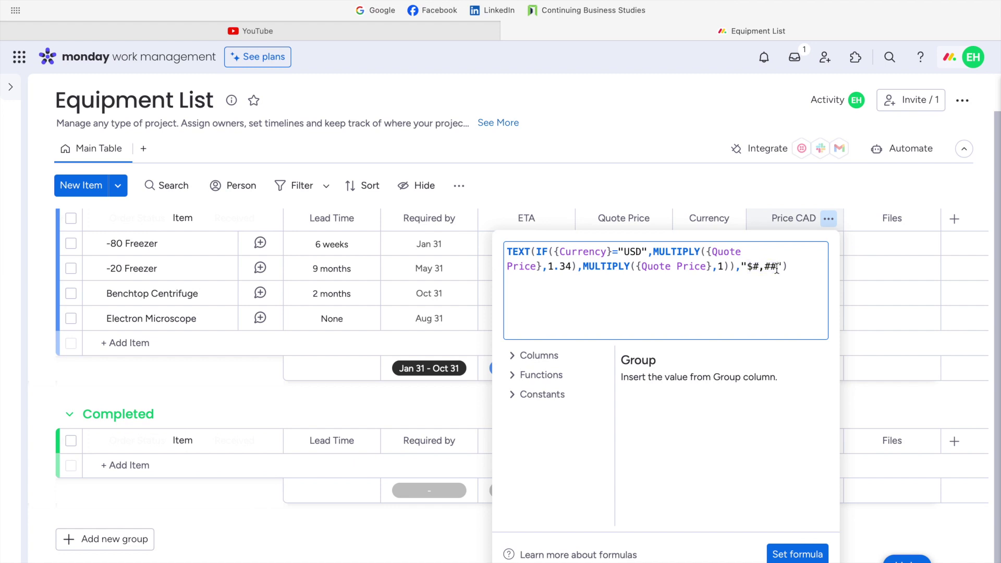
type(".00")
left_click(794, 554)
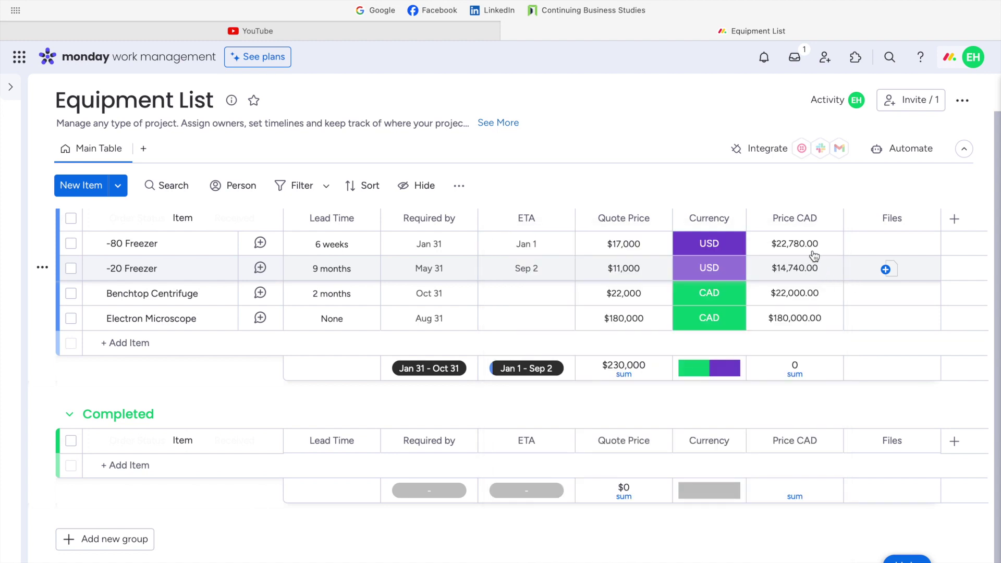
Reopen the Price CAD formula and delete the leading TEXT( so it starts with IF(
left_click(829, 218)
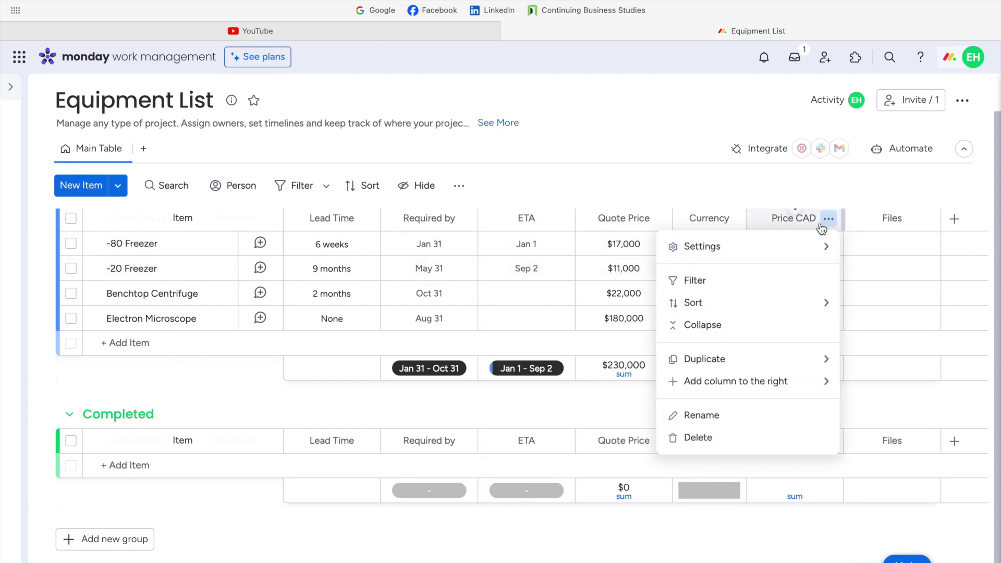
mouse_move(727, 251)
left_click(613, 252)
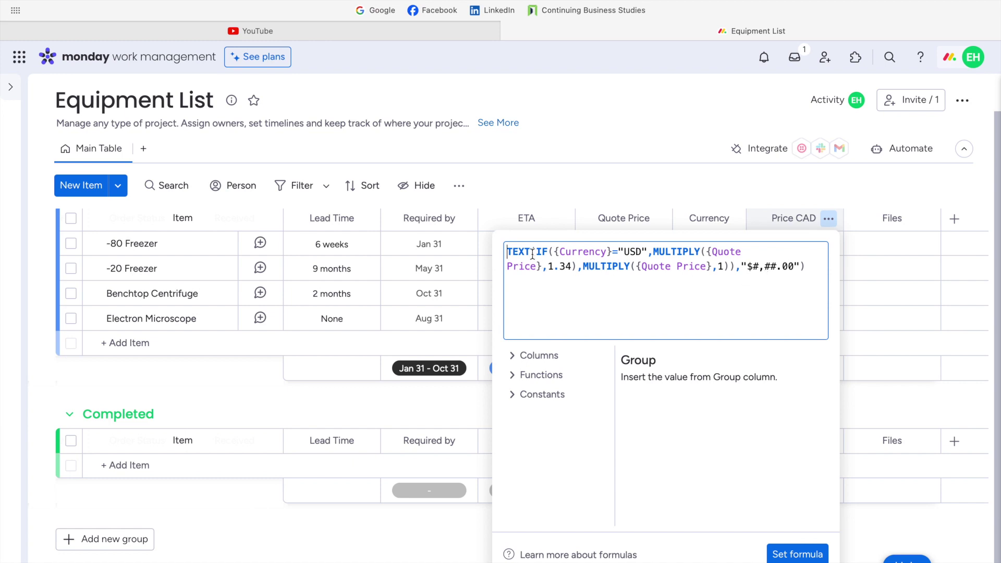
left_click_drag(530, 254, 498, 253)
key("BackSpace")
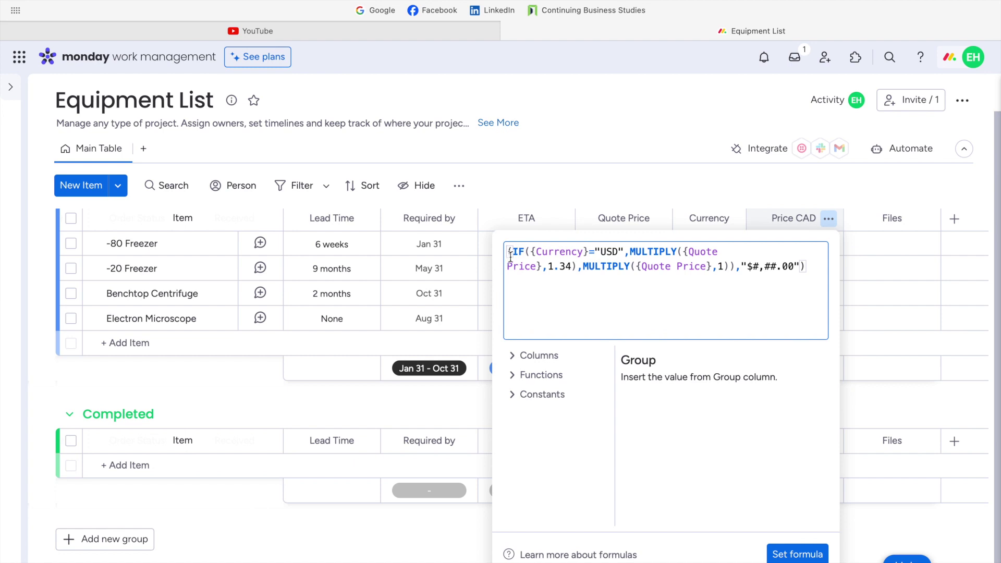
key("Delete")
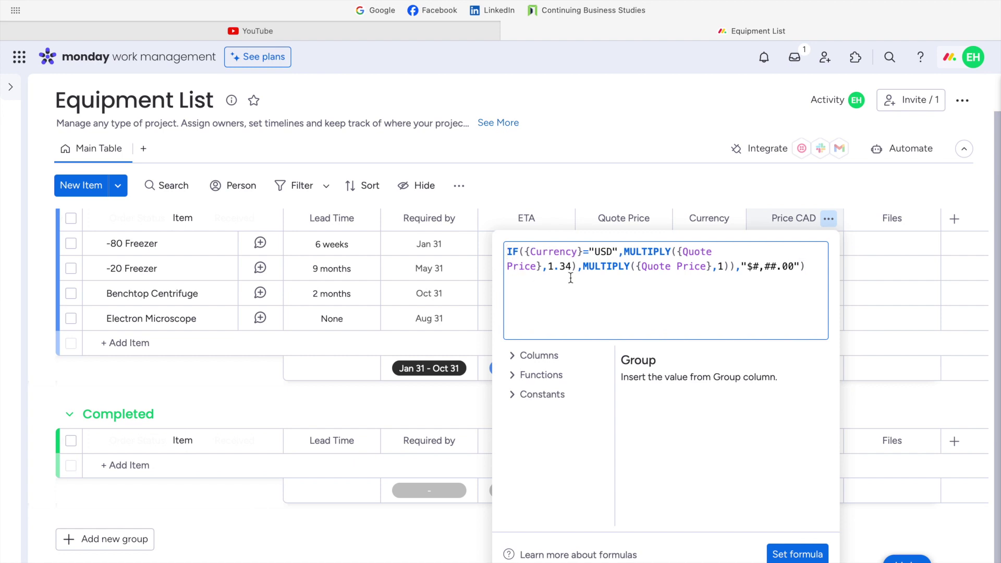